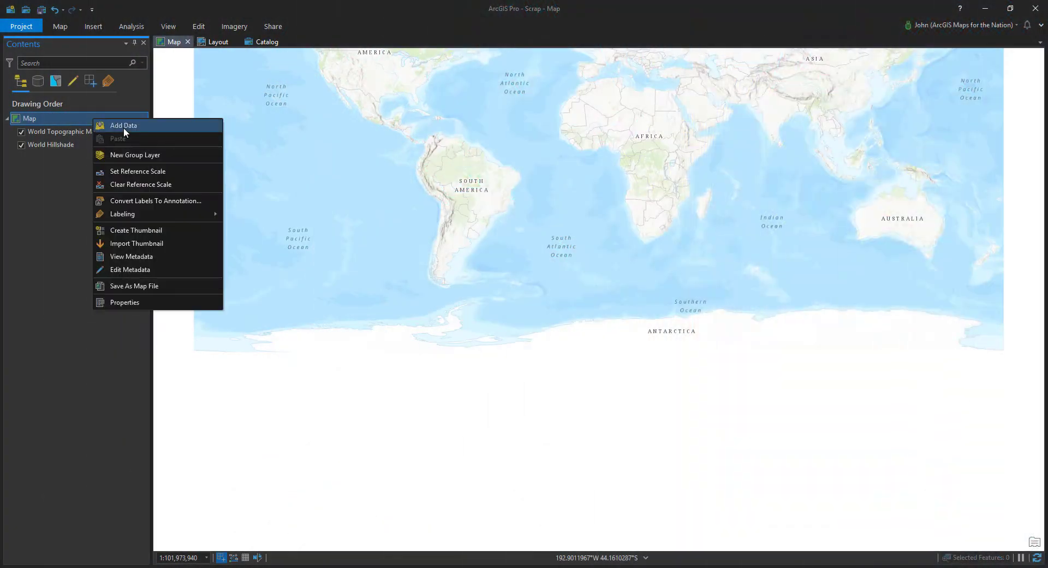
Step: Add the Icebergs feature class from Iceberg.gdb to the map as a new layer
{"action": "left_click", "coordinate": [123, 127]}
{"action": "left_click", "coordinate": [484, 148]}
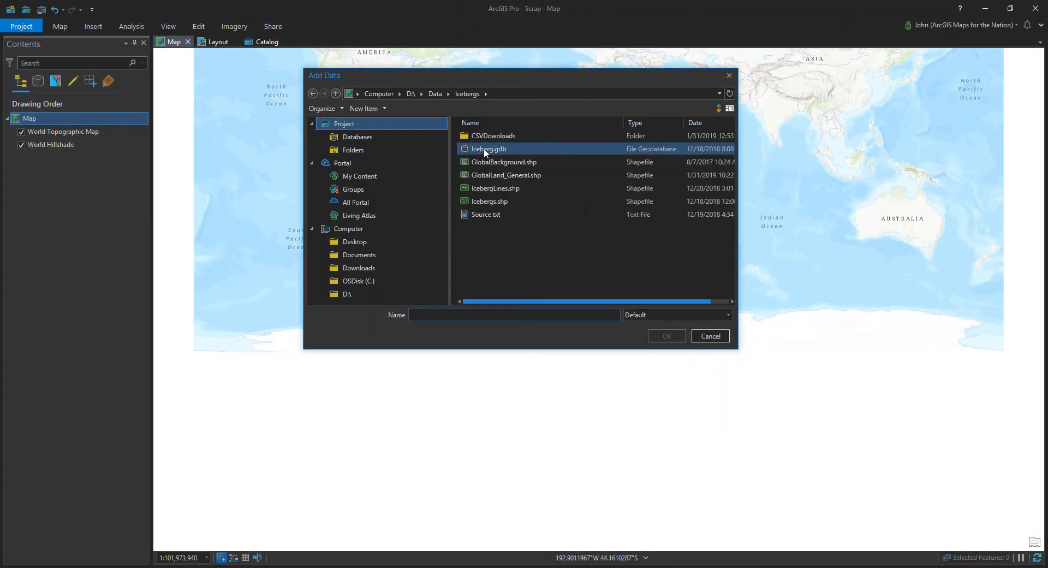
{"action": "left_click", "coordinate": [666, 336]}
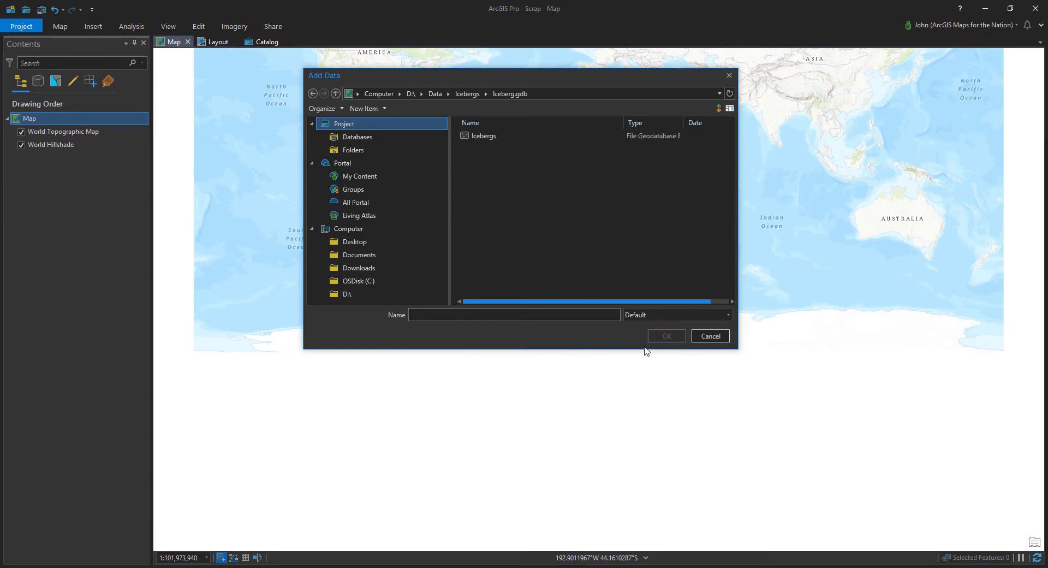
{"action": "left_click", "coordinate": [486, 135]}
{"action": "key", "text": "Return"}
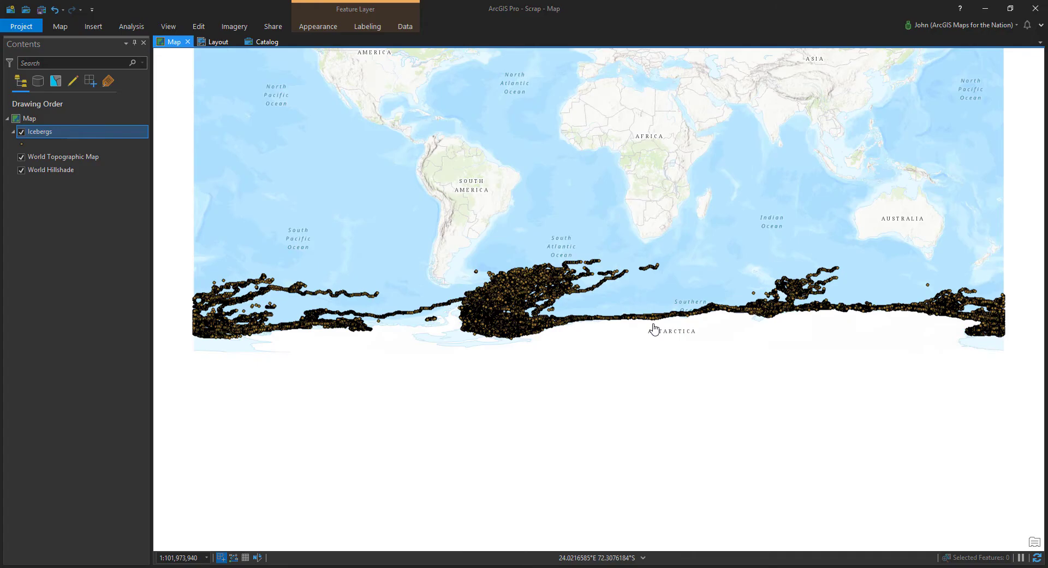
{"action": "scroll", "coordinate": [501, 322], "scroll_direction": "up", "scroll_amount": 5}
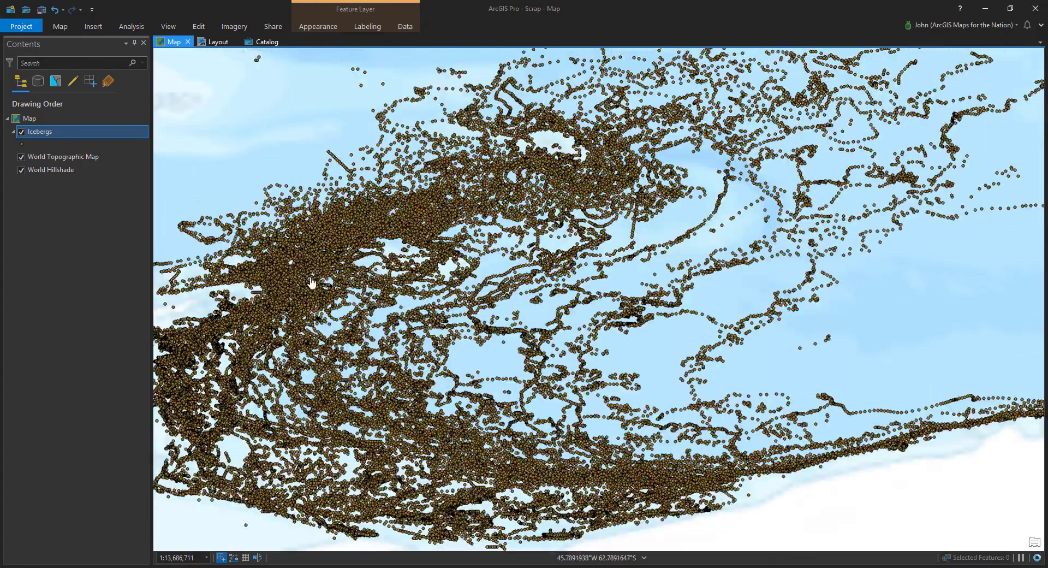
{"action": "scroll", "coordinate": [312, 282], "scroll_direction": "up", "scroll_amount": 6}
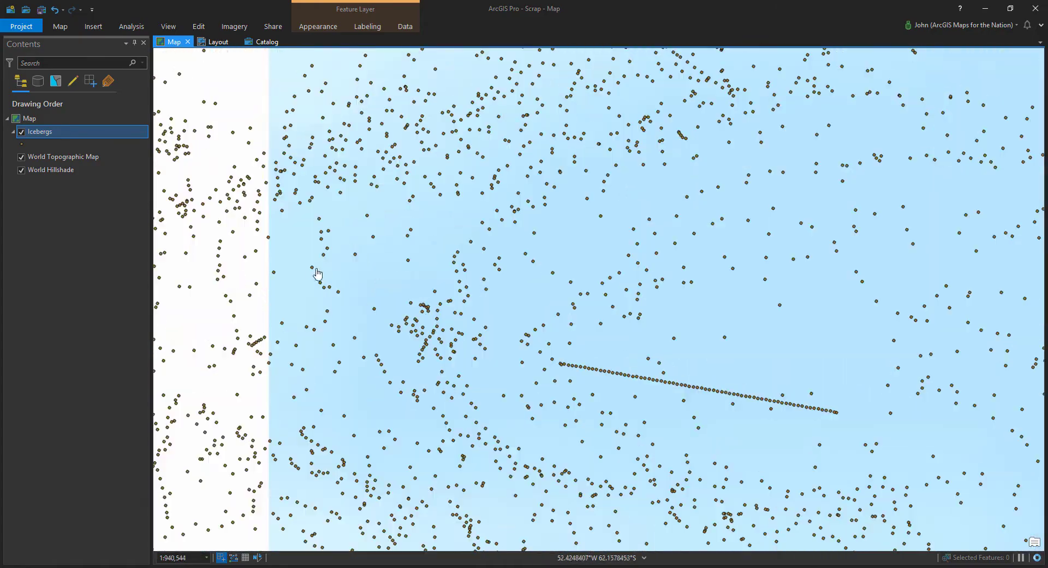
{"action": "scroll", "coordinate": [319, 273], "scroll_direction": "down", "scroll_amount": 6}
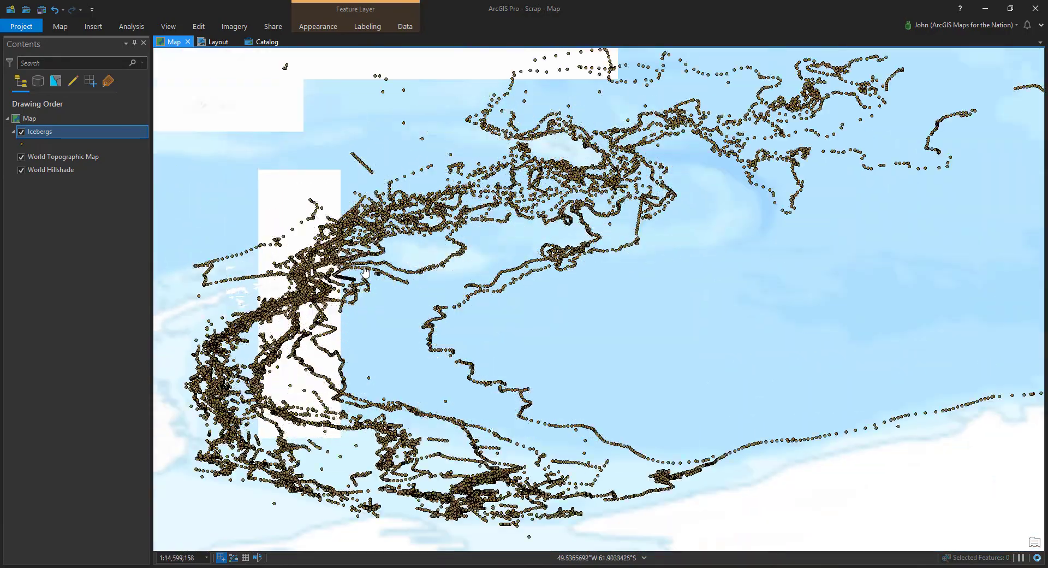
{"action": "scroll", "coordinate": [365, 271], "scroll_direction": "down", "scroll_amount": 3}
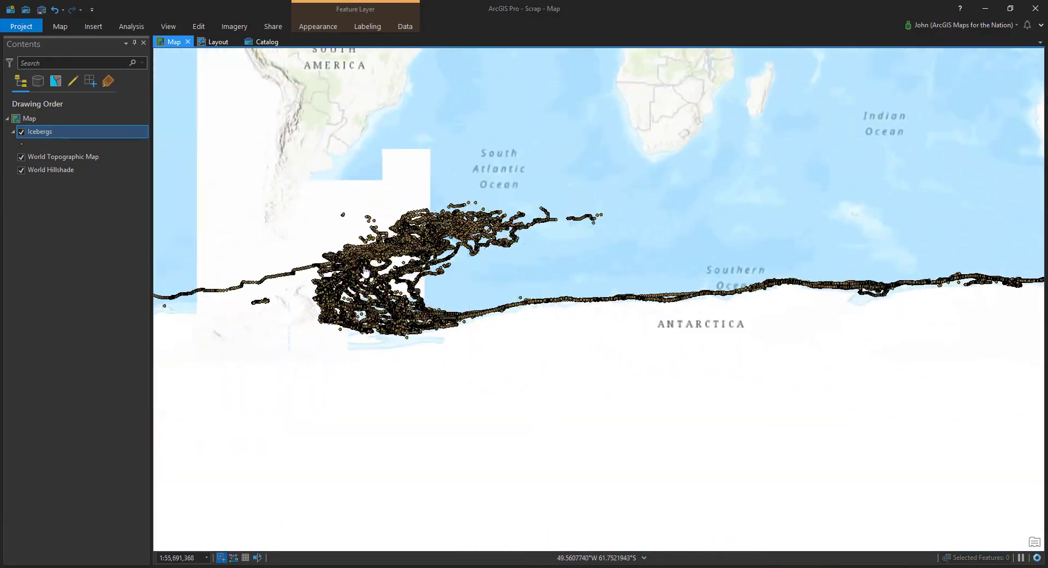
{"action": "scroll", "coordinate": [453, 262], "scroll_direction": "down", "scroll_amount": 2}
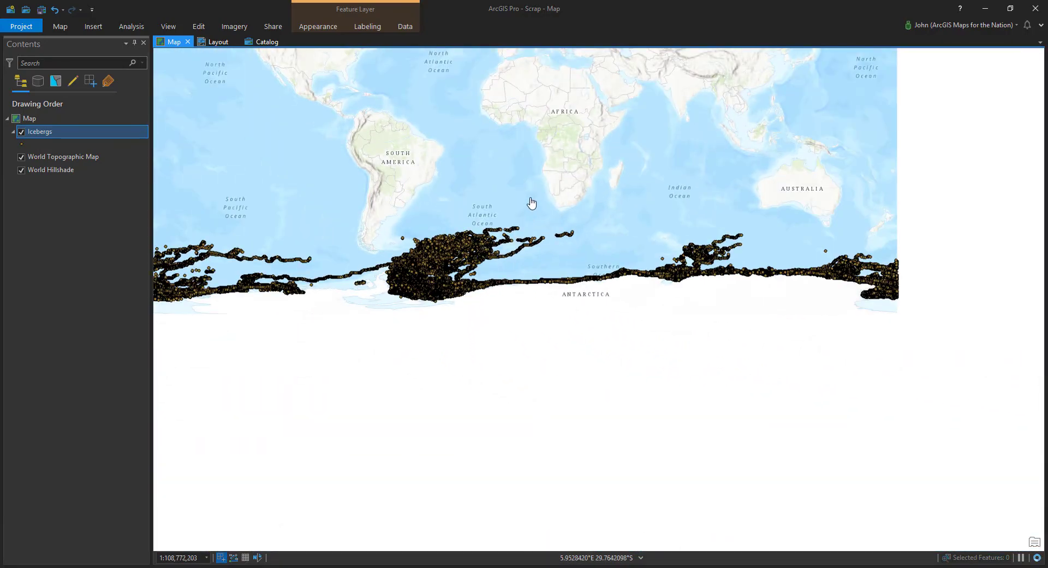
{"action": "left_click_drag", "start_coordinate": [531, 203], "coordinate": [624, 239]}
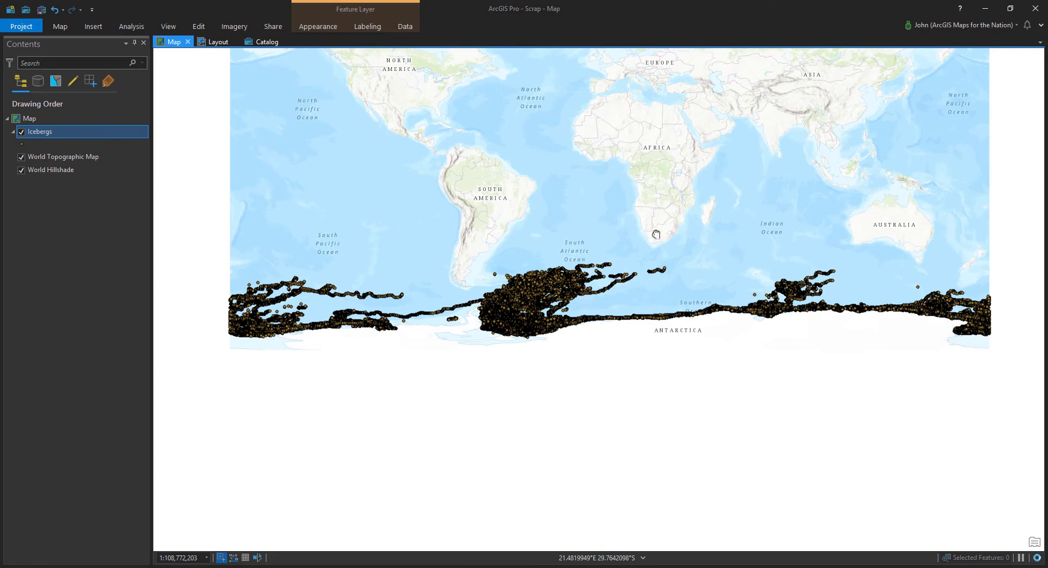
Step: Set the map's coordinate system to South Pole Orthographic, found by searching 'south pole', and zoom in
{"action": "double_click", "coordinate": [56, 119]}
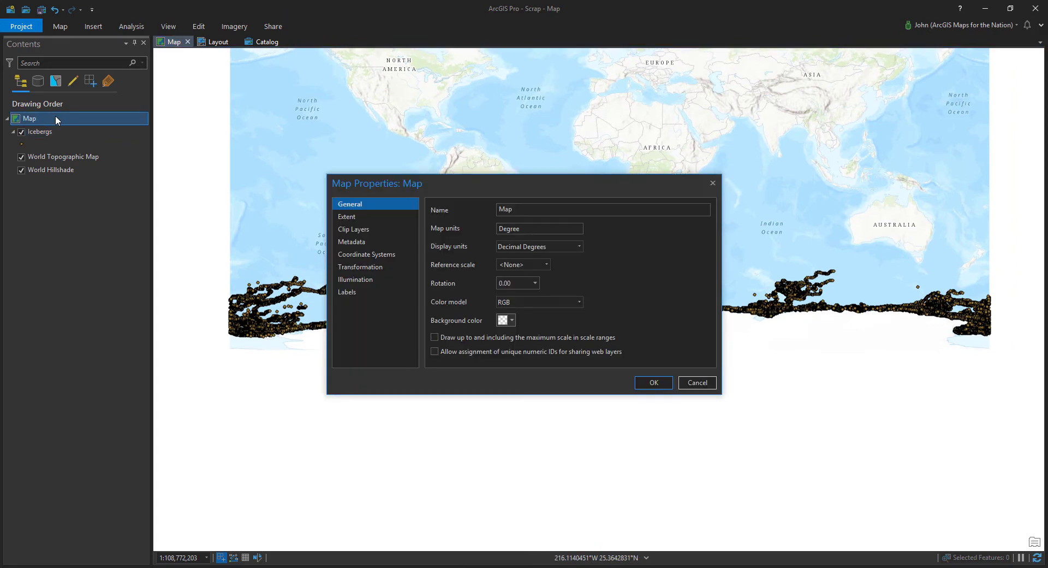
{"action": "left_click", "coordinate": [357, 254]}
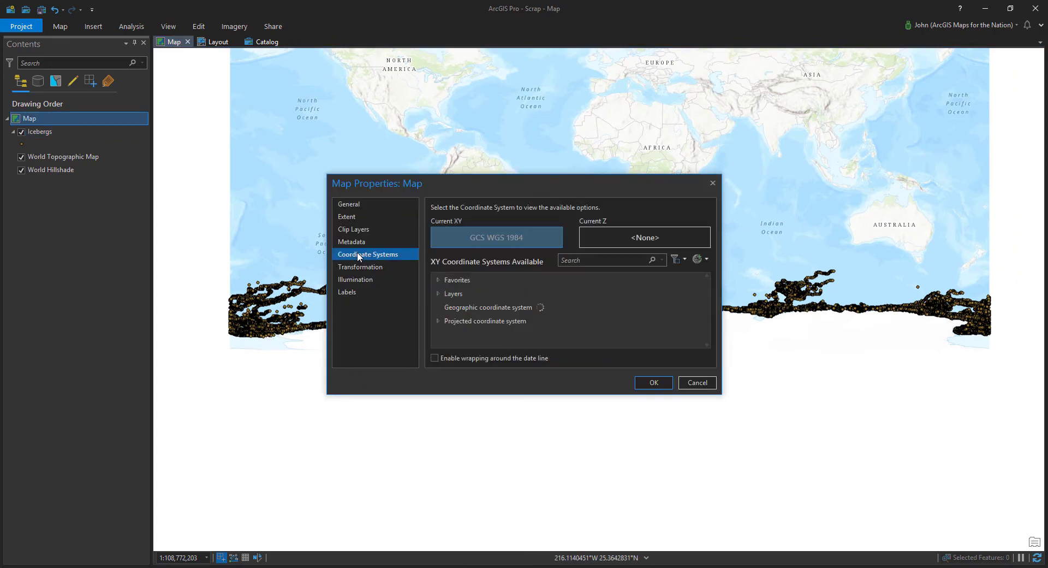
{"action": "left_click", "coordinate": [581, 260]}
{"action": "type", "text": "south pol"}
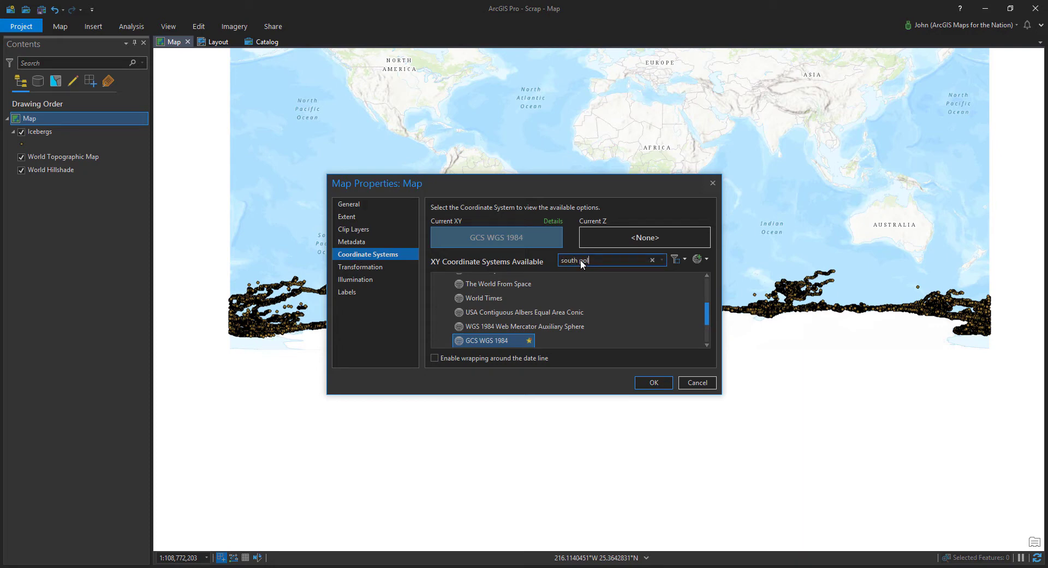
{"action": "type", "text": "e"}
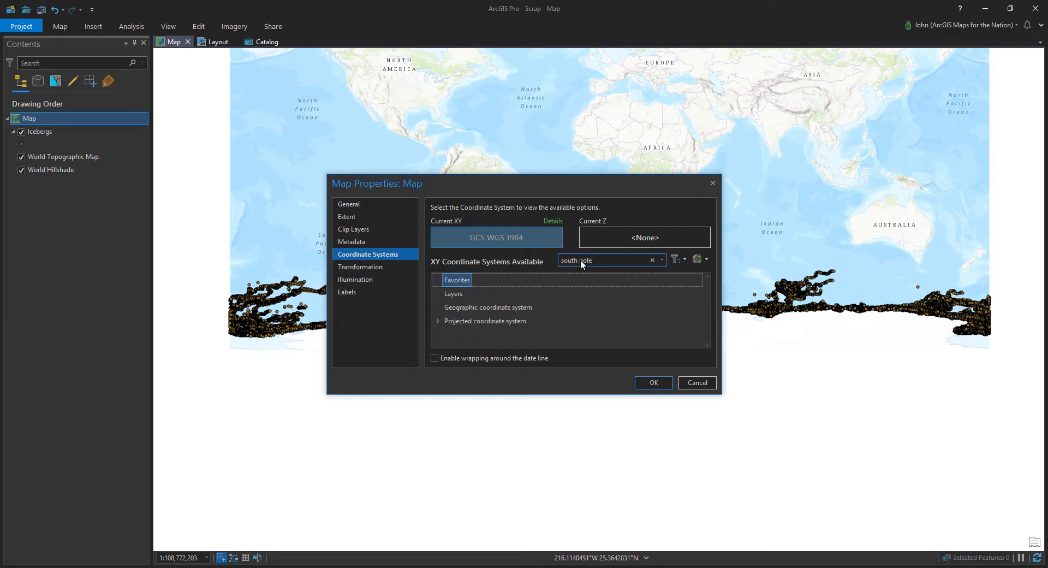
{"action": "left_click", "coordinate": [437, 321]}
{"action": "left_click", "coordinate": [448, 333]}
{"action": "left_click", "coordinate": [513, 334]}
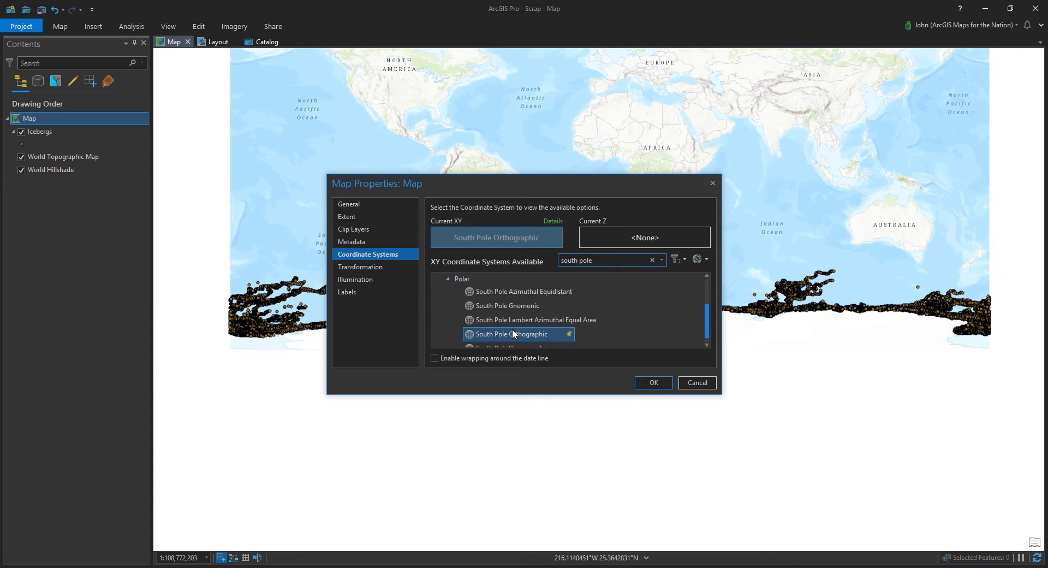
{"action": "left_click", "coordinate": [655, 384]}
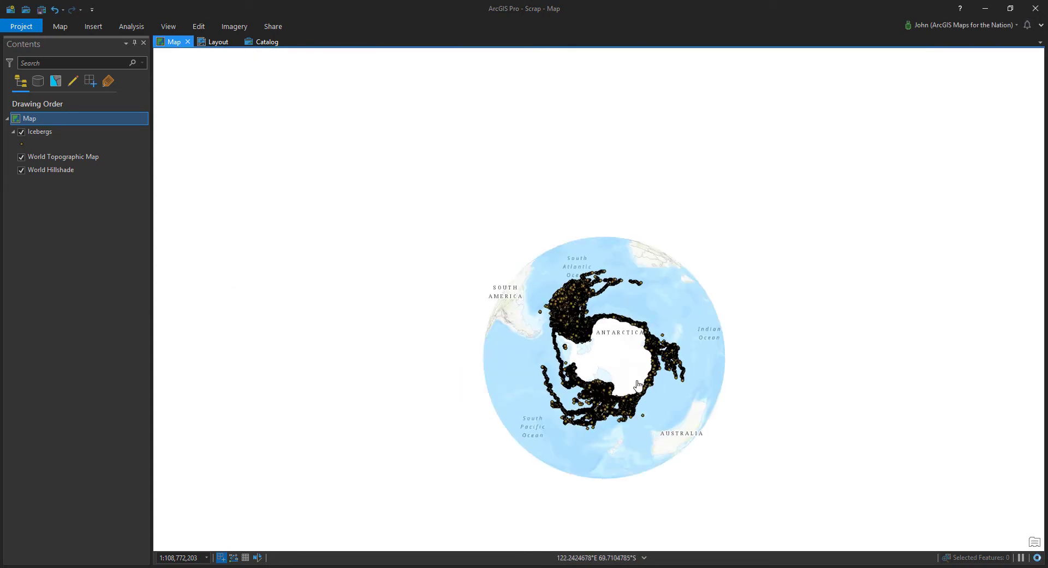
{"action": "scroll", "coordinate": [638, 384], "scroll_direction": "up", "scroll_amount": 2}
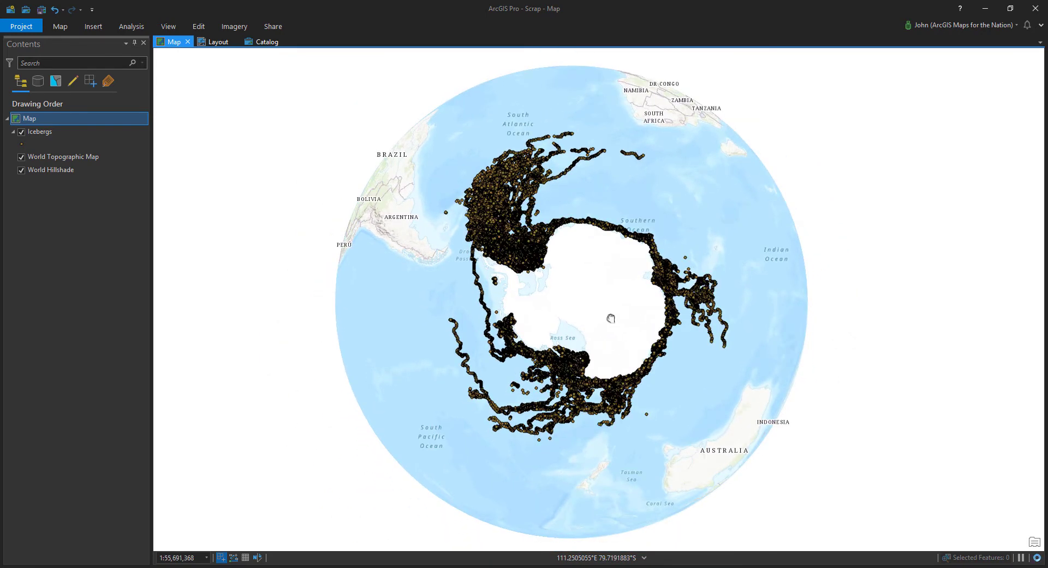
{"action": "left_click", "coordinate": [86, 274]}
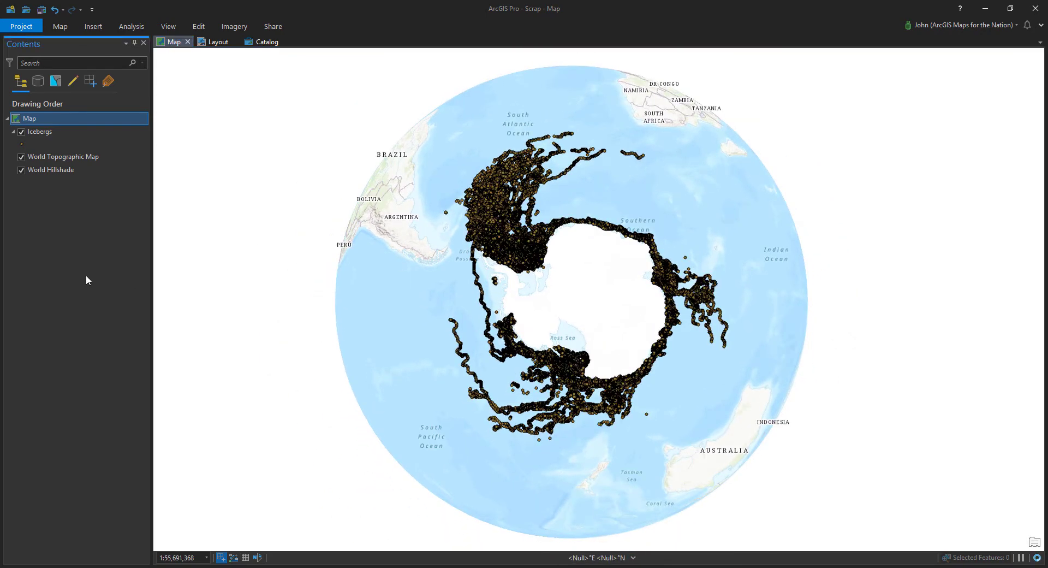
Step: Add the Firefly Grid Lines layer from Living Atlas, found by searching 'fire'
{"action": "right_click", "coordinate": [67, 117]}
{"action": "left_click", "coordinate": [96, 120]}
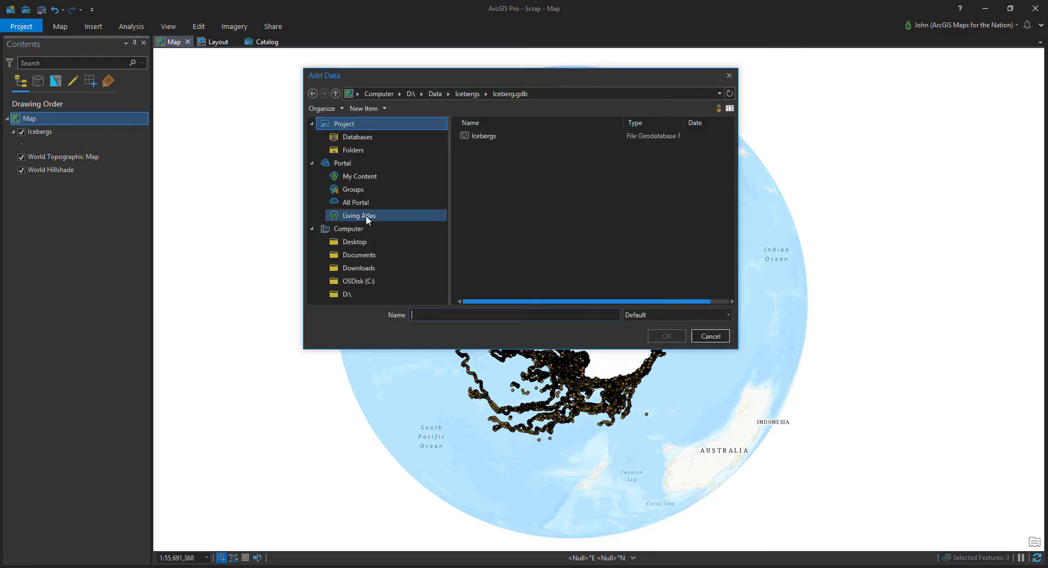
{"action": "left_click", "coordinate": [366, 215]}
{"action": "left_click", "coordinate": [626, 95]}
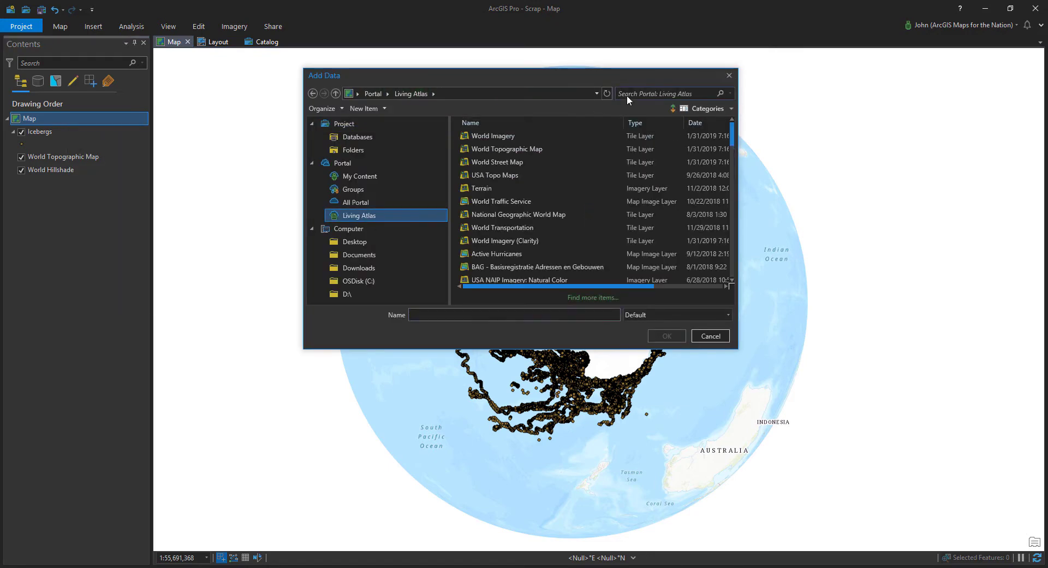
{"action": "type", "text": "firefly"}
{"action": "key", "text": "Return"}
{"action": "left_click", "coordinate": [503, 147]}
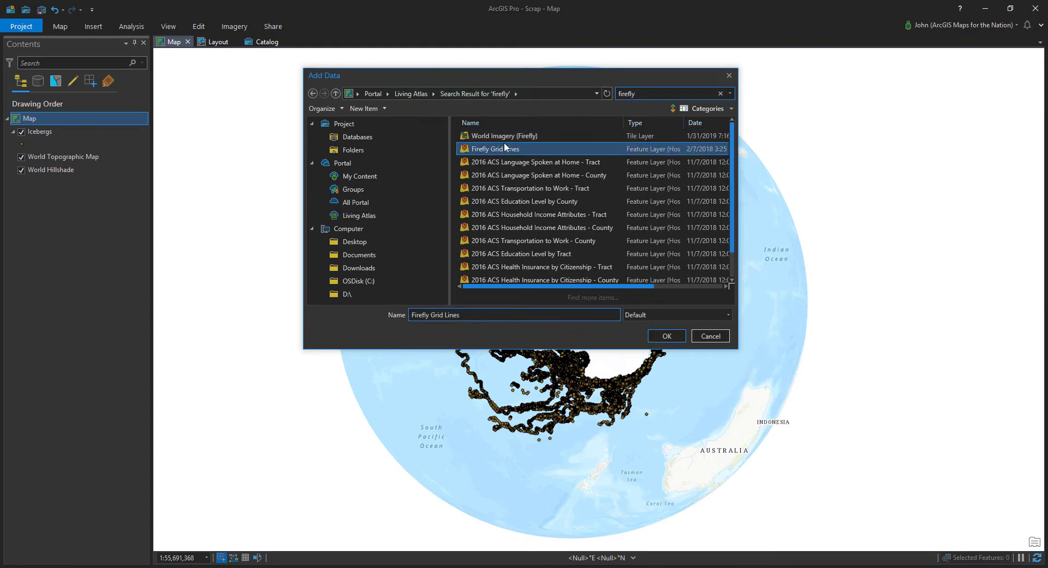
{"action": "left_click", "coordinate": [667, 336]}
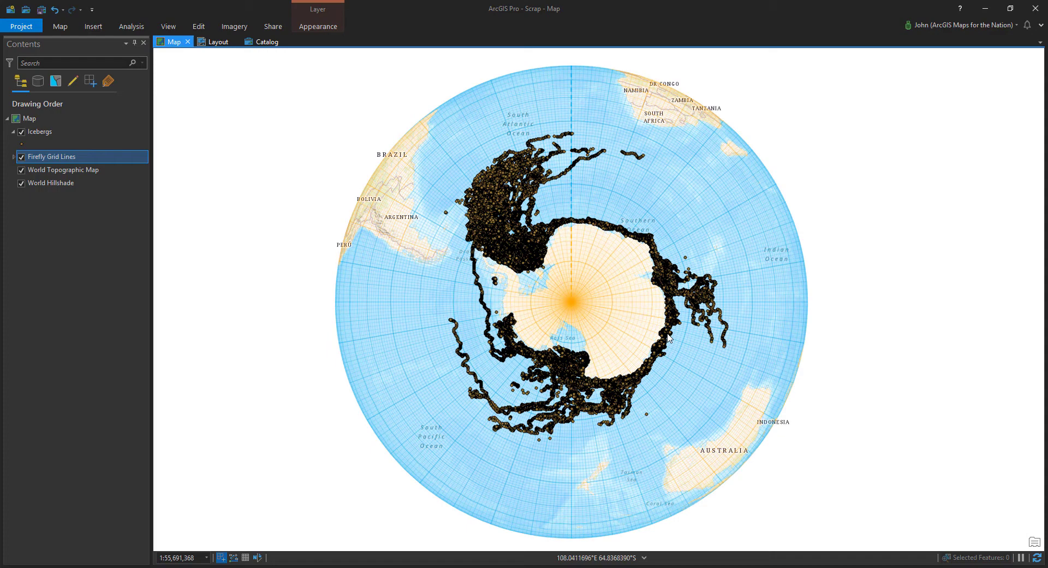
Step: Remove both the World Topographic Map and World Hillshade basemap layers from Contents
{"action": "left_click", "coordinate": [84, 278]}
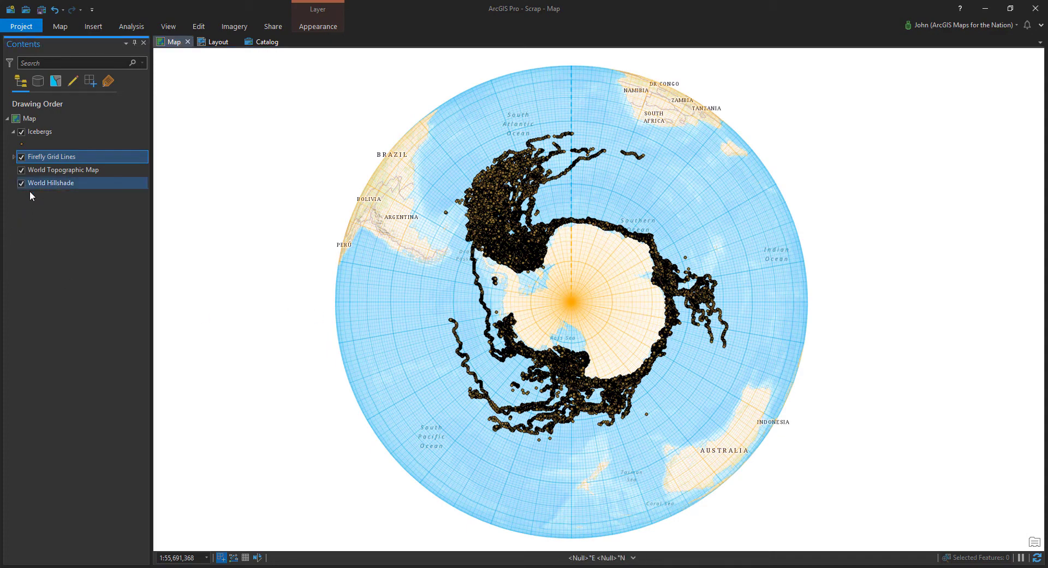
{"action": "left_click", "coordinate": [107, 171]}
{"action": "left_click", "coordinate": [107, 184], "text": "shift"}
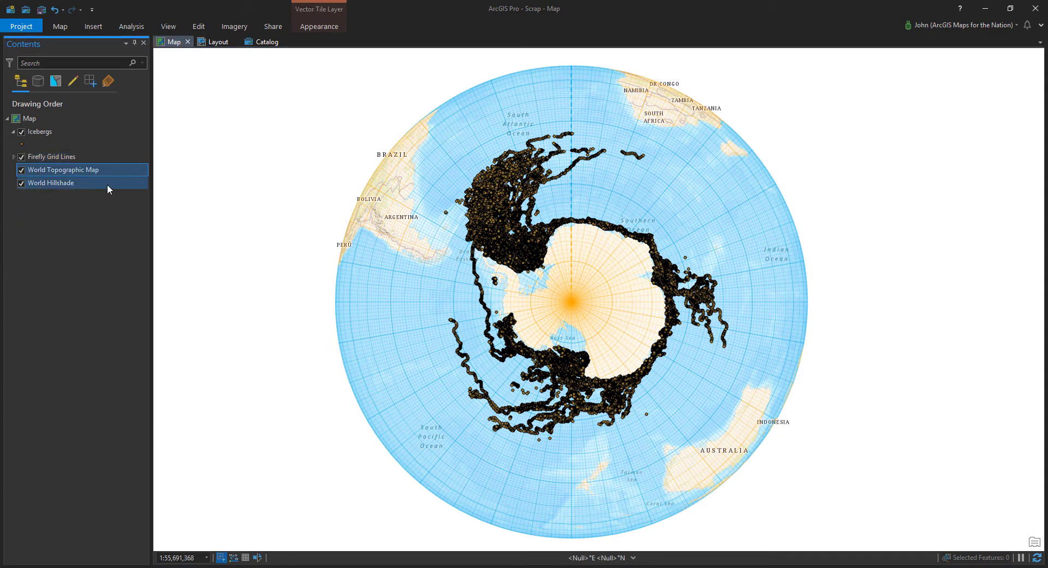
{"action": "right_click", "coordinate": [106, 183]}
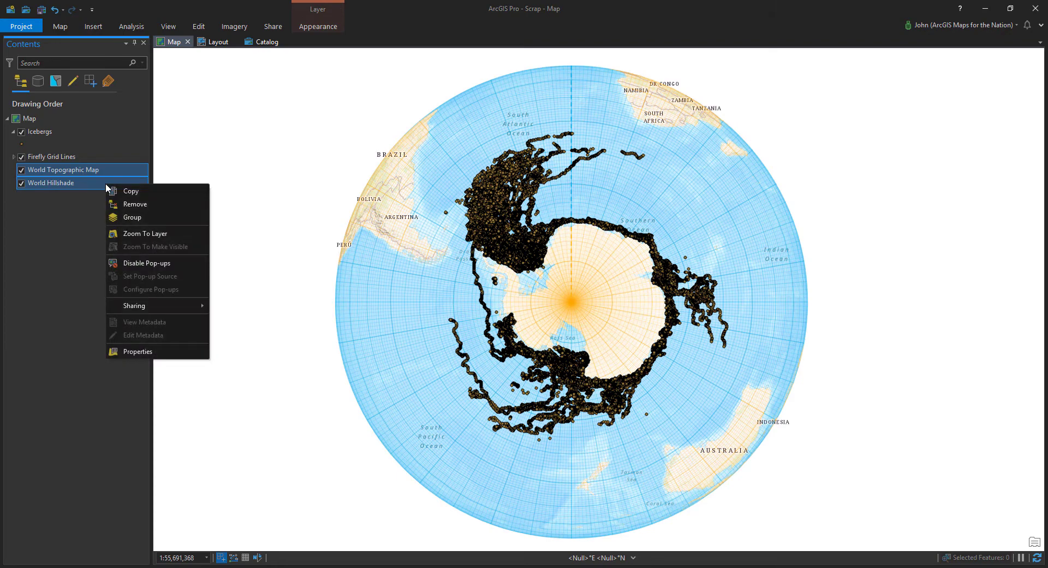
{"action": "left_click", "coordinate": [132, 204]}
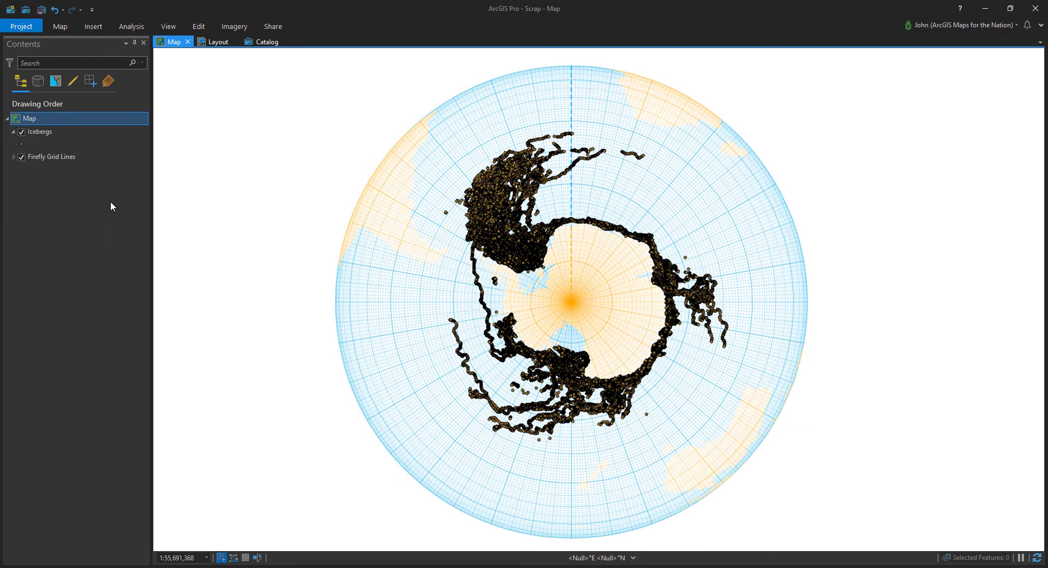
Step: Set the map's background colour to dark grey in Map Properties > General
{"action": "right_click", "coordinate": [75, 119]}
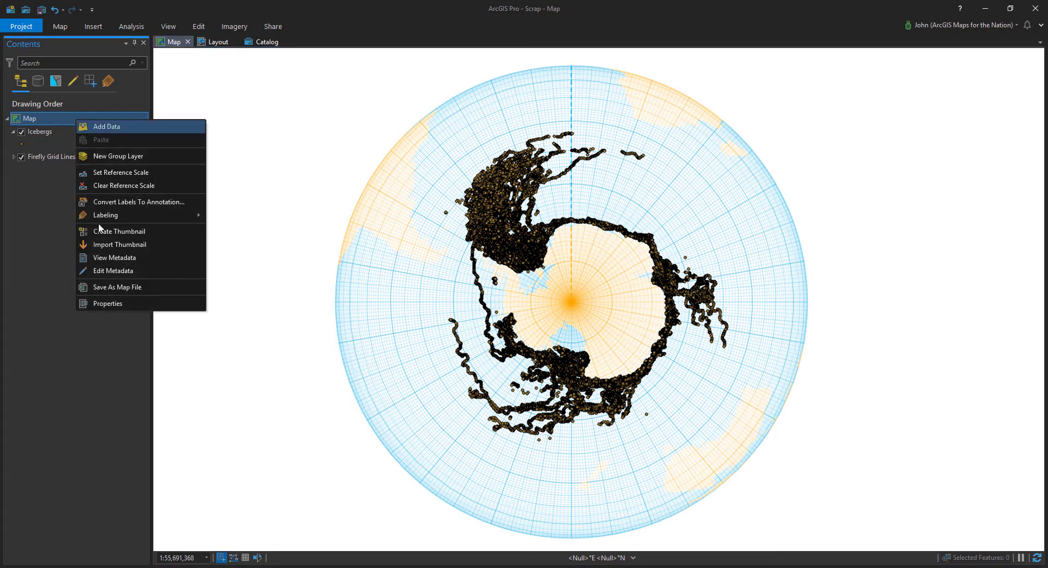
{"action": "left_click", "coordinate": [111, 303]}
{"action": "left_click", "coordinate": [350, 204]}
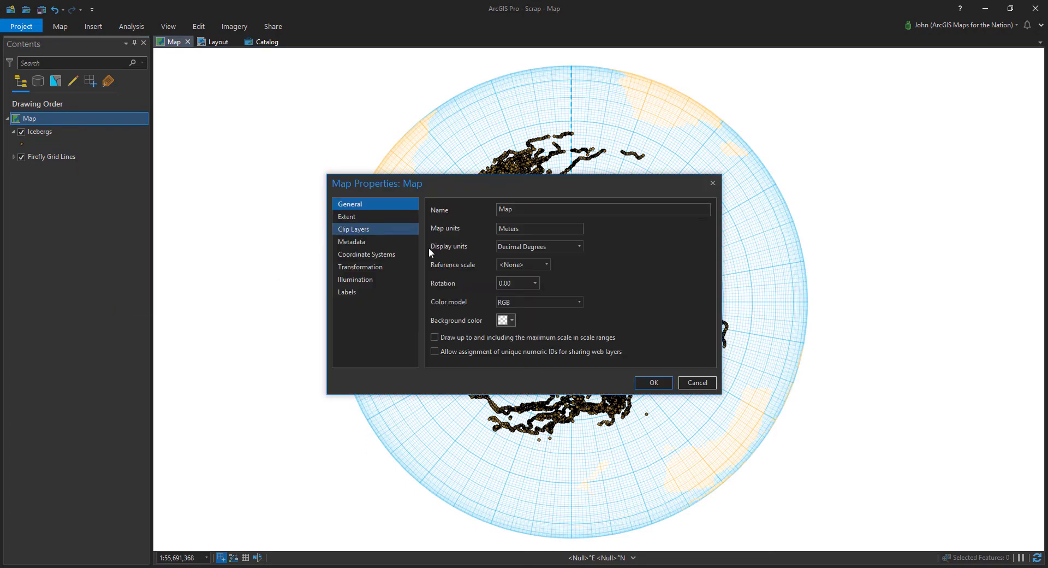
{"action": "left_click", "coordinate": [508, 320]}
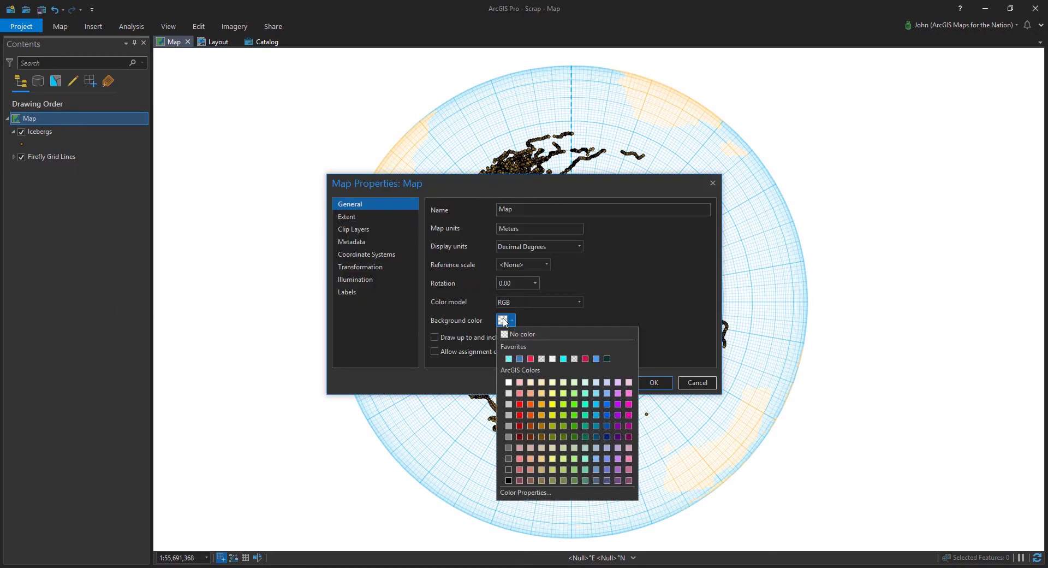
{"action": "left_click", "coordinate": [509, 470]}
{"action": "left_click", "coordinate": [651, 384]}
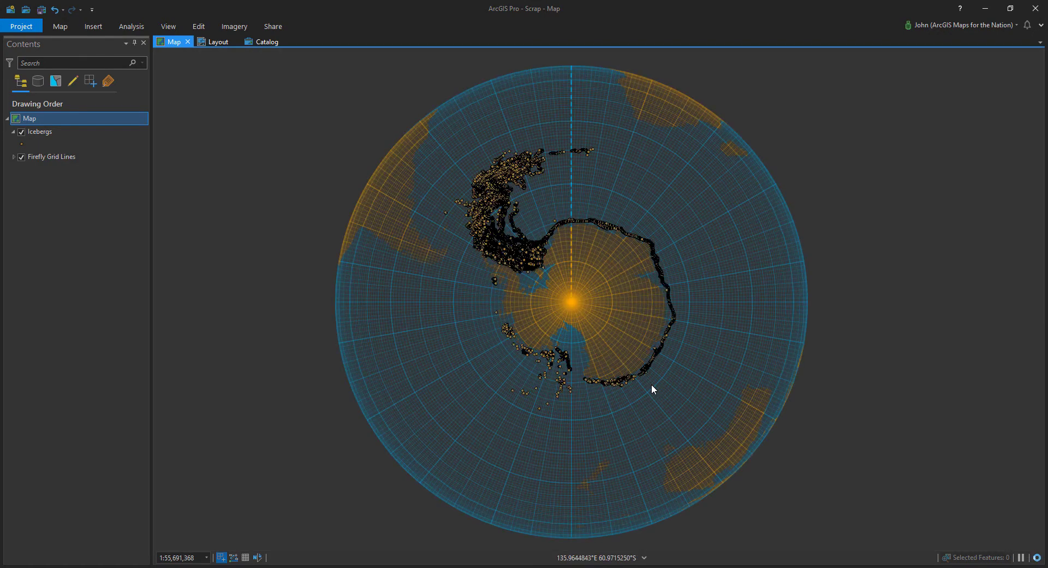
Step: Browse the Add Data dialog to the D:\Data\Icebergs folder
{"action": "right_click", "coordinate": [75, 119]}
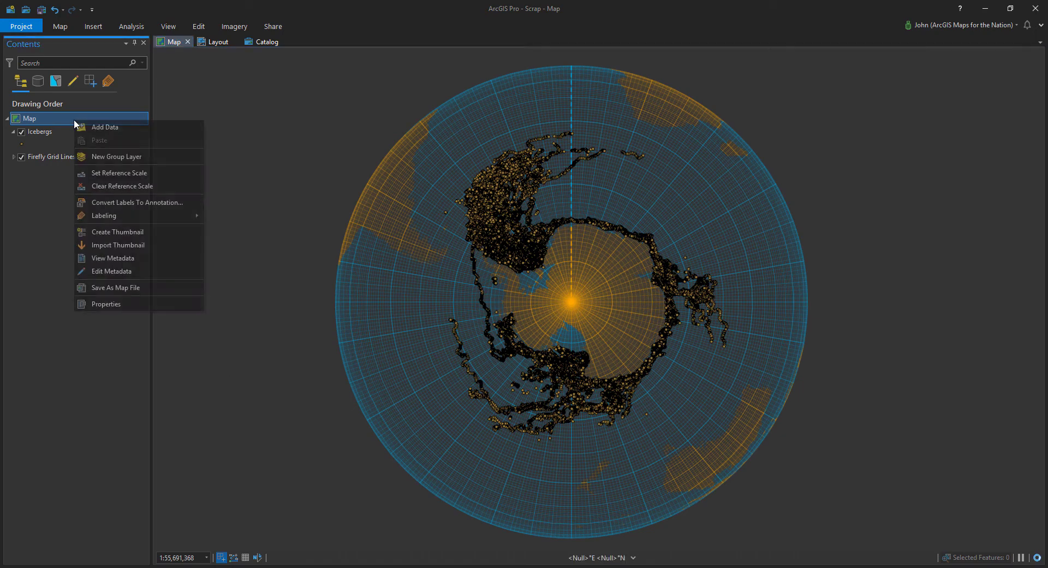
{"action": "left_click", "coordinate": [103, 126]}
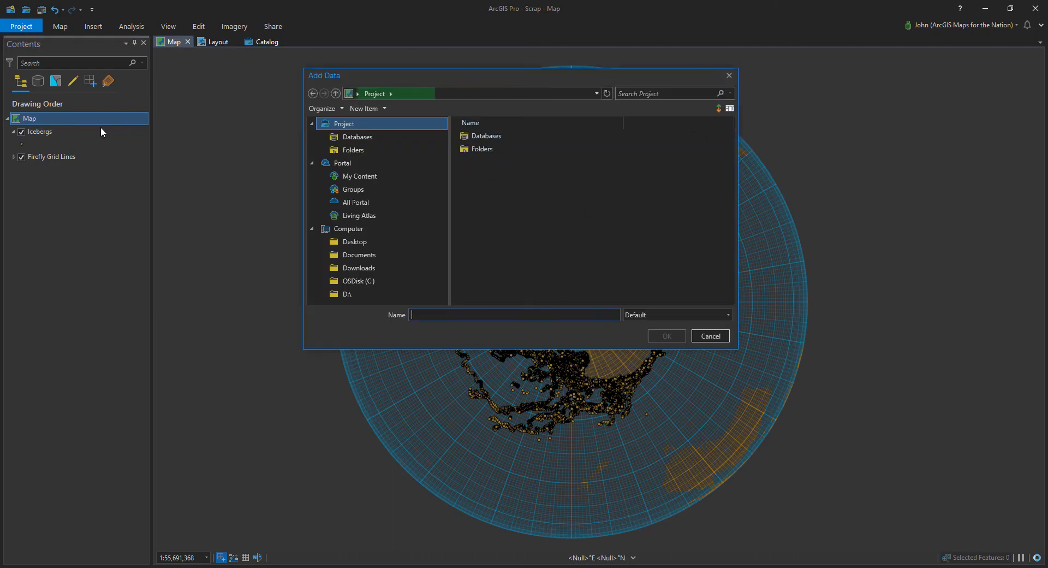
{"action": "left_click", "coordinate": [359, 293]}
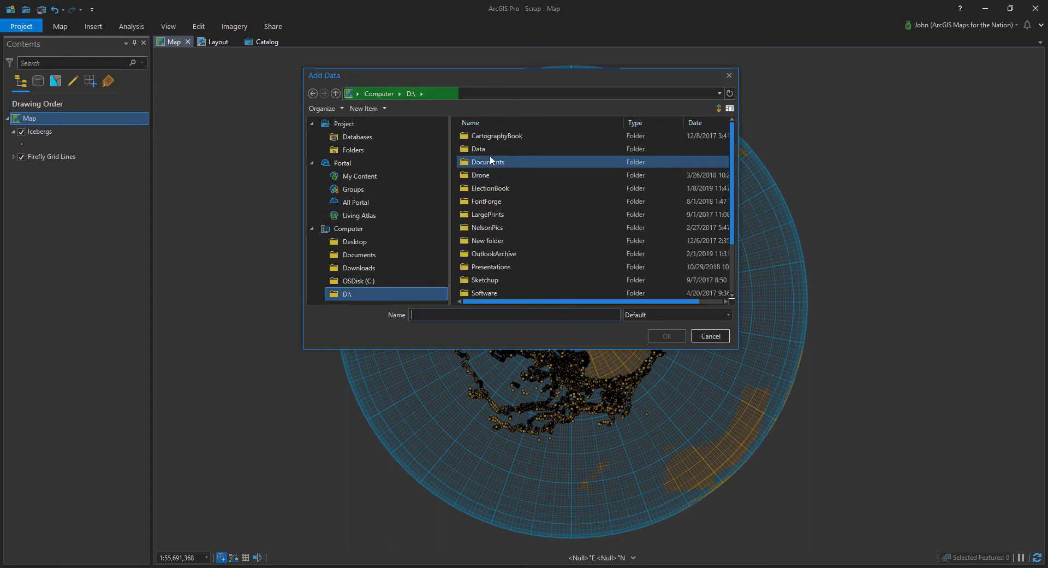
{"action": "double_click", "coordinate": [490, 149]}
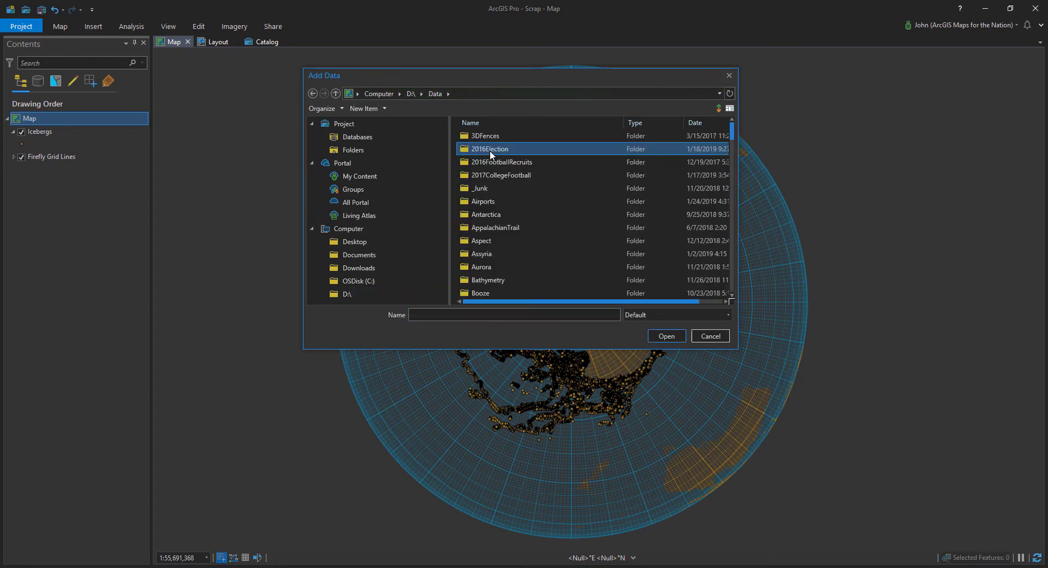
{"action": "scroll", "coordinate": [490, 149], "scroll_direction": "down", "scroll_amount": 10}
{"action": "left_click", "coordinate": [500, 266]}
{"action": "double_click", "coordinate": [500, 266]}
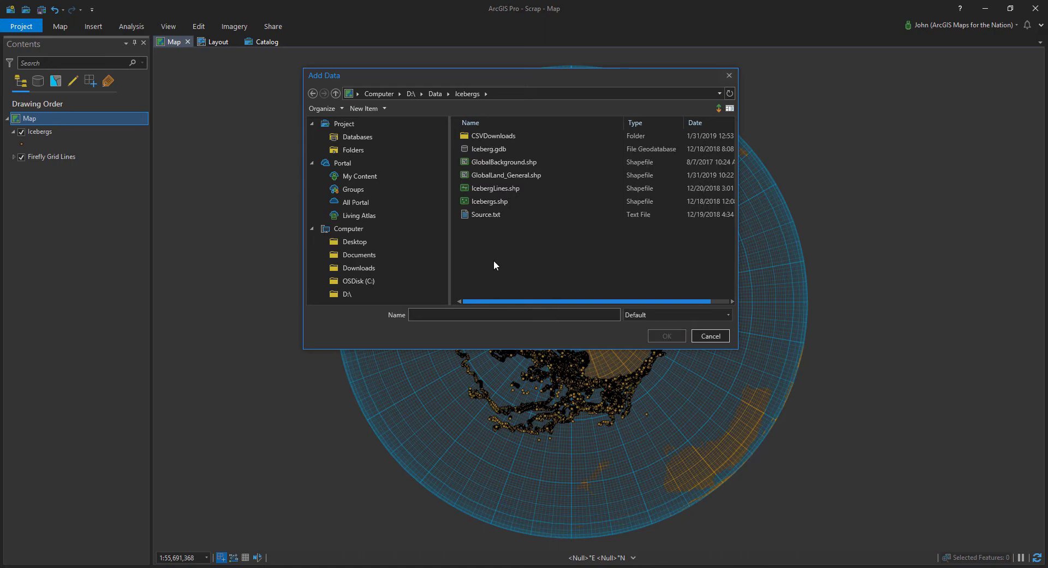
Step: Add GlobalLand_General.shp and drag it above Firefly Grid Lines in Contents
{"action": "left_click", "coordinate": [518, 175]}
{"action": "left_click", "coordinate": [670, 334]}
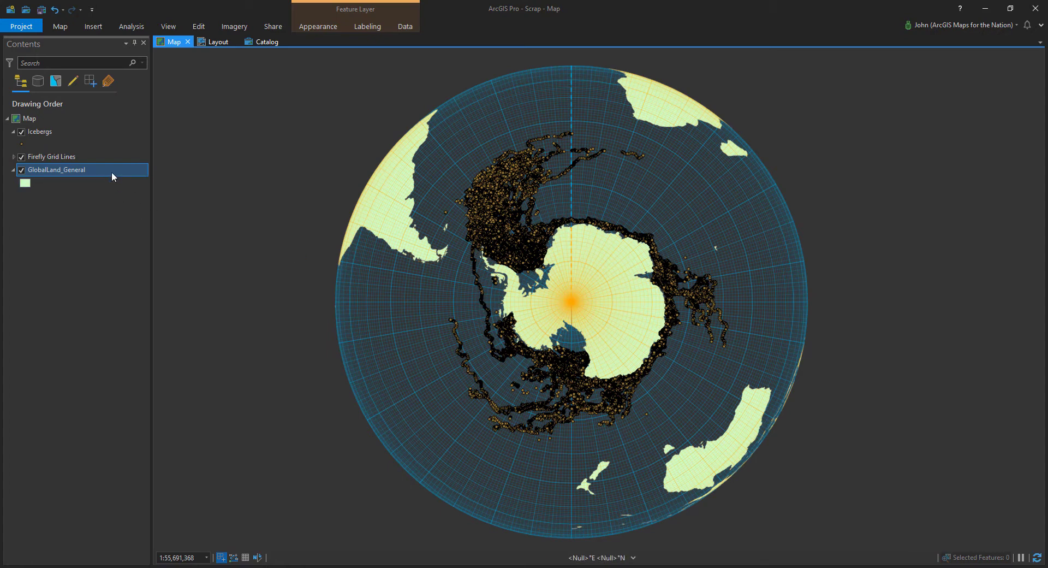
{"action": "left_click_drag", "start_coordinate": [97, 168], "coordinate": [93, 148]}
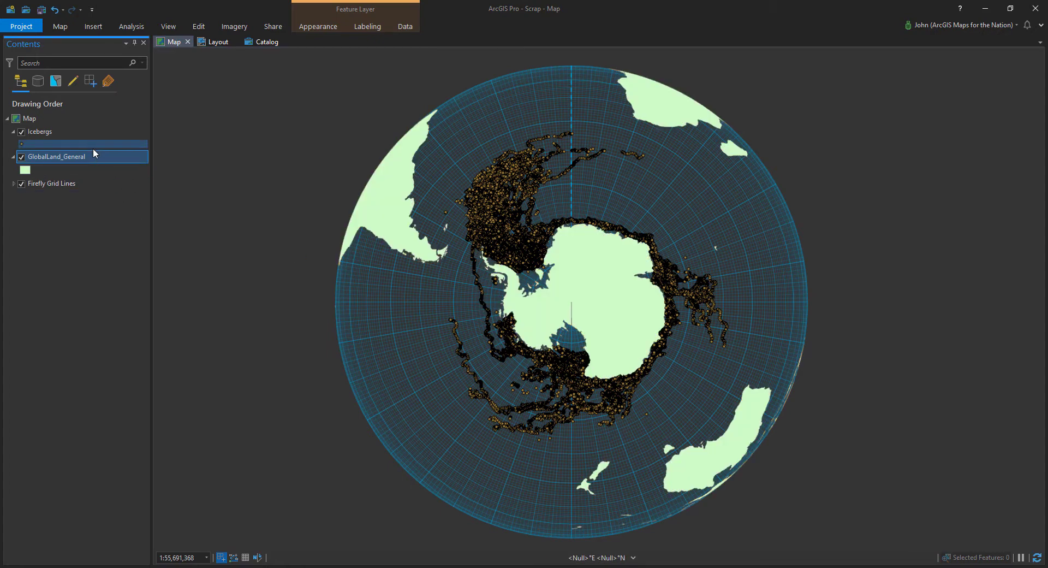
{"action": "left_click", "coordinate": [24, 173]}
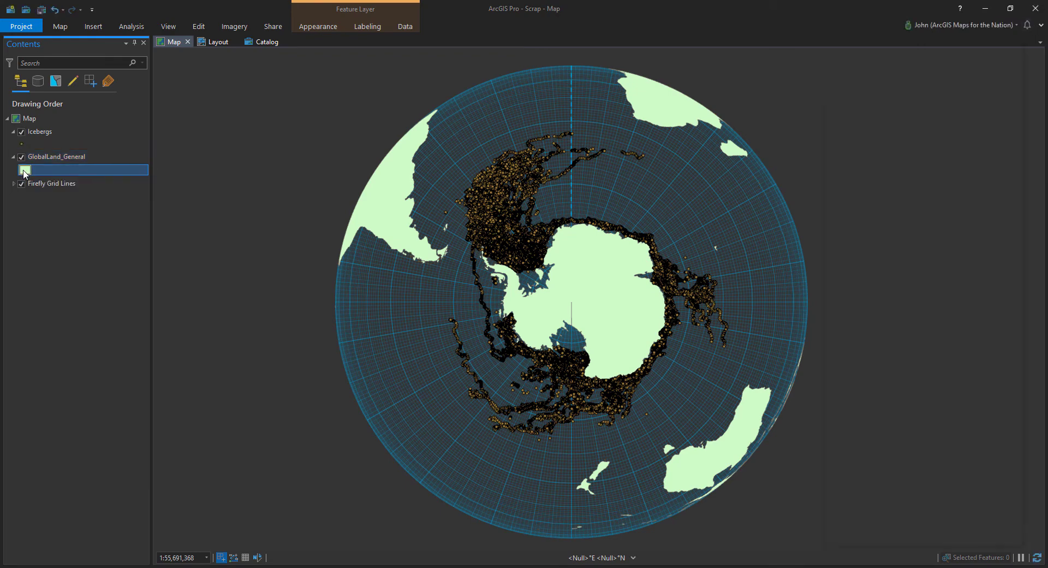
Step: Turn off the solid fill in the land polygon symbol's layers
{"action": "left_click", "coordinate": [24, 171]}
{"action": "left_click", "coordinate": [873, 54]}
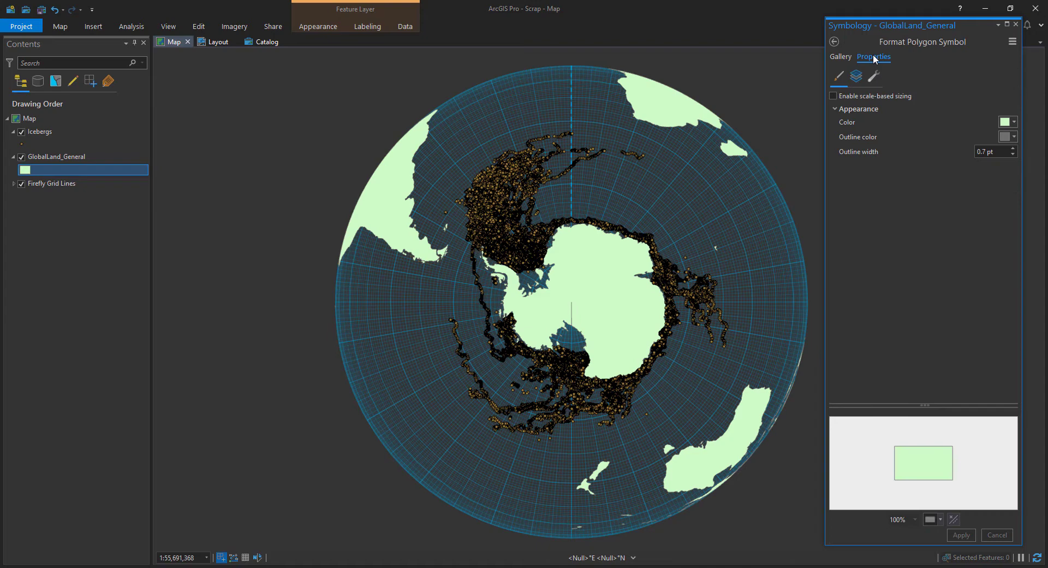
{"action": "left_click", "coordinate": [857, 77]}
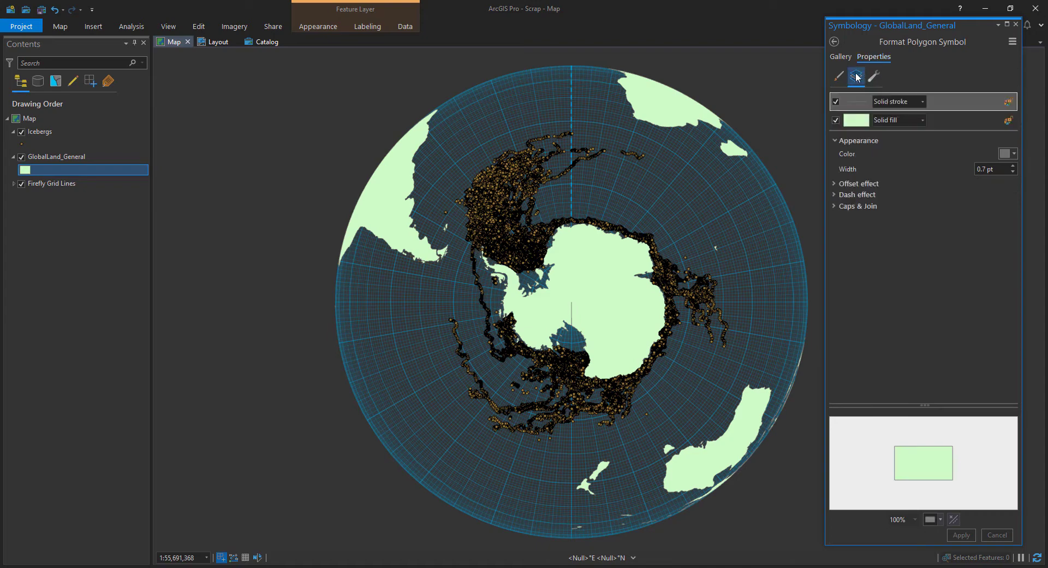
{"action": "left_click", "coordinate": [835, 120]}
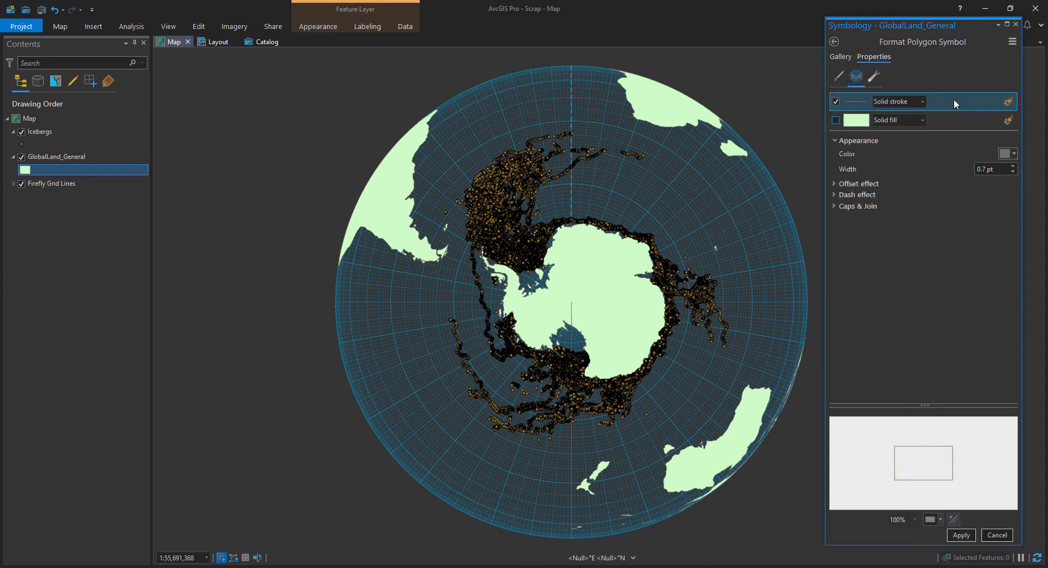
Step: Give the land outline a pale cyan colour and 0.5 pt width, and apply it
{"action": "left_click", "coordinate": [1005, 154]}
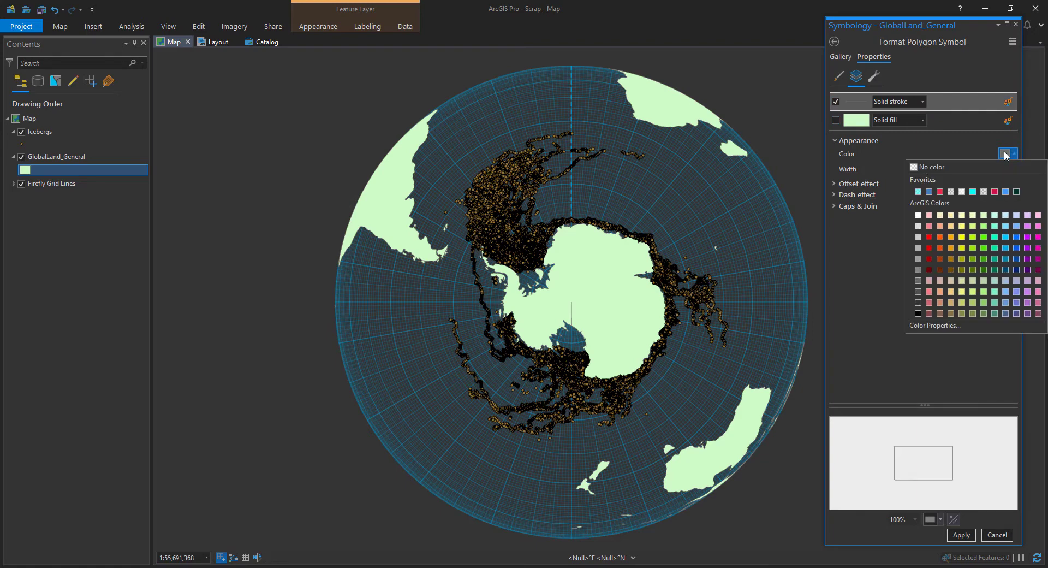
{"action": "left_click", "coordinate": [973, 191]}
{"action": "left_click", "coordinate": [1005, 155]}
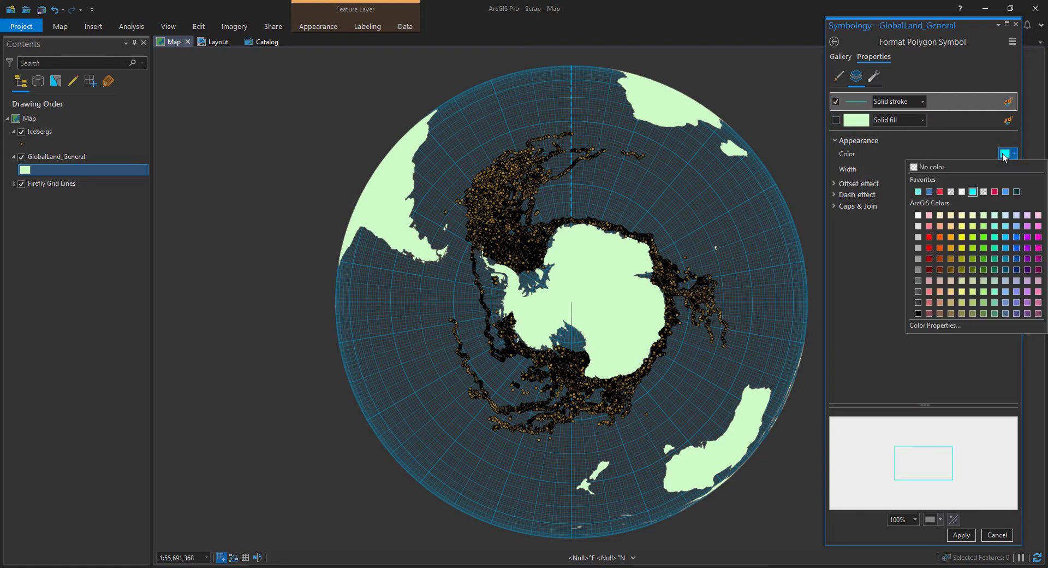
{"action": "left_click", "coordinate": [936, 324]}
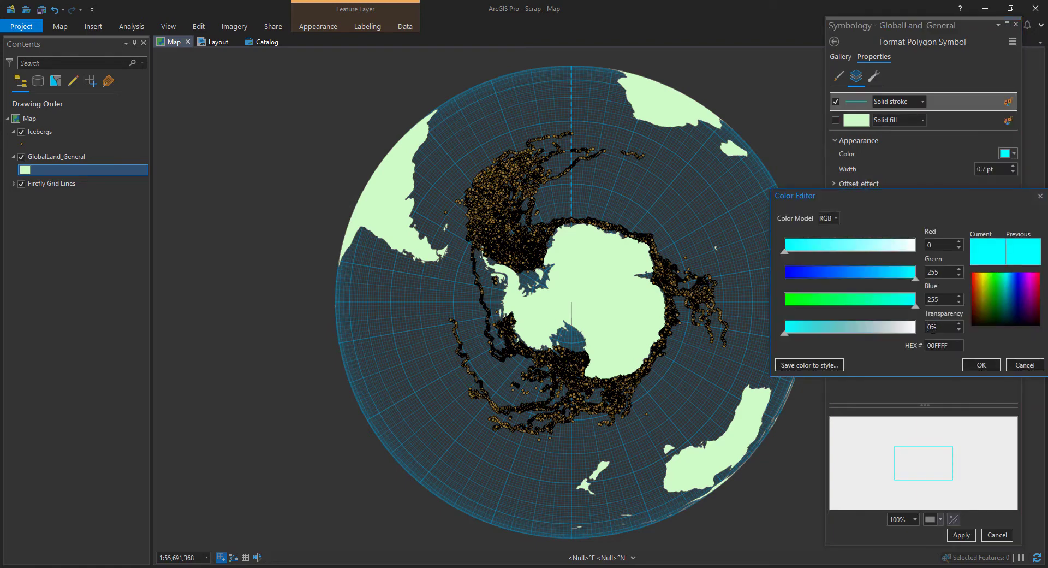
{"action": "left_click", "coordinate": [981, 364]}
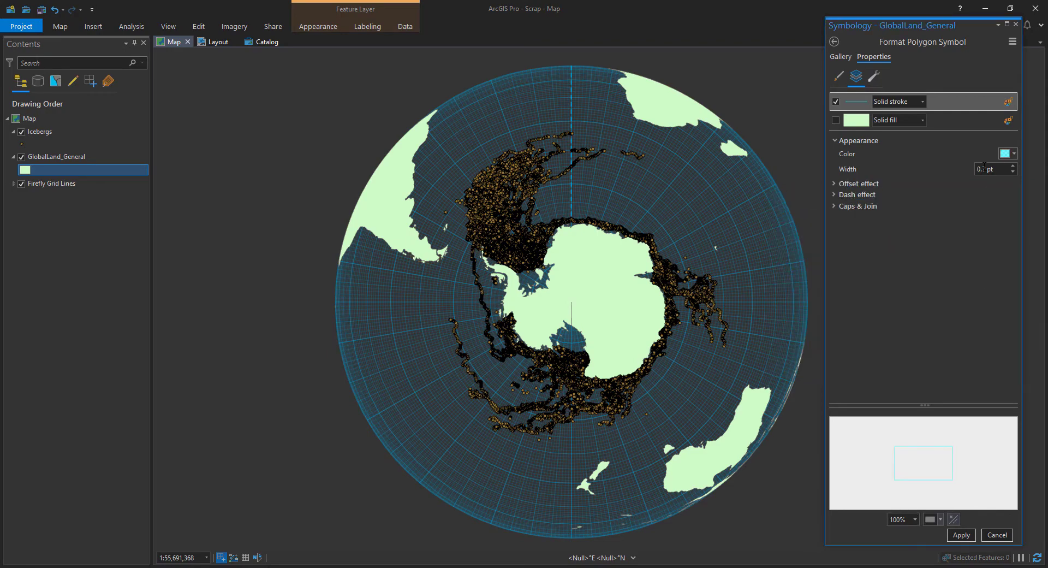
{"action": "type", "text": "0.5"}
{"action": "key", "text": "Return"}
{"action": "left_click", "coordinate": [961, 535]}
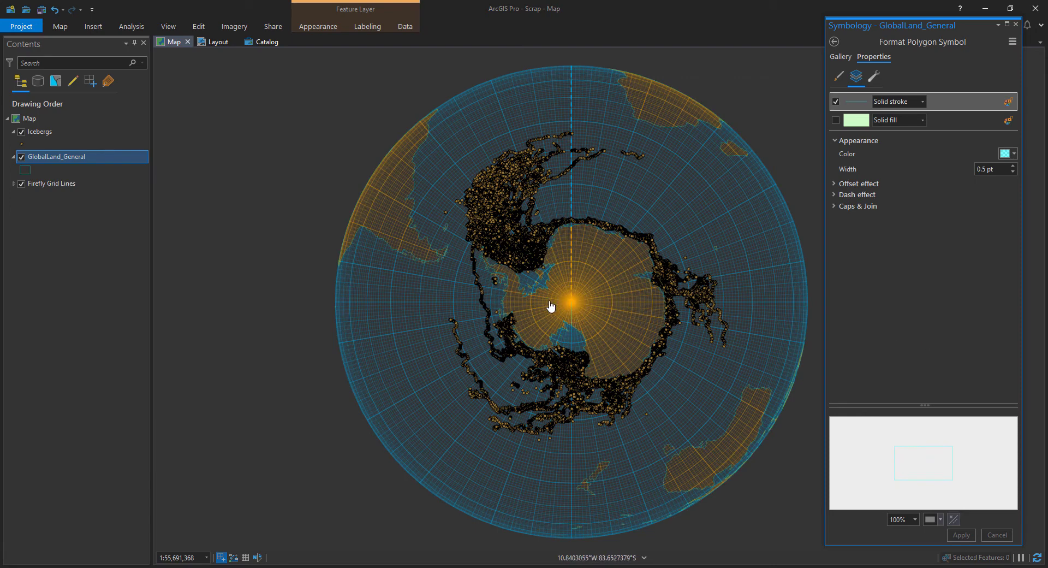
Step: Re-enable the land fill as a circular, continuous gradient with 100% size
{"action": "left_click", "coordinate": [943, 117]}
{"action": "left_click", "coordinate": [835, 120]}
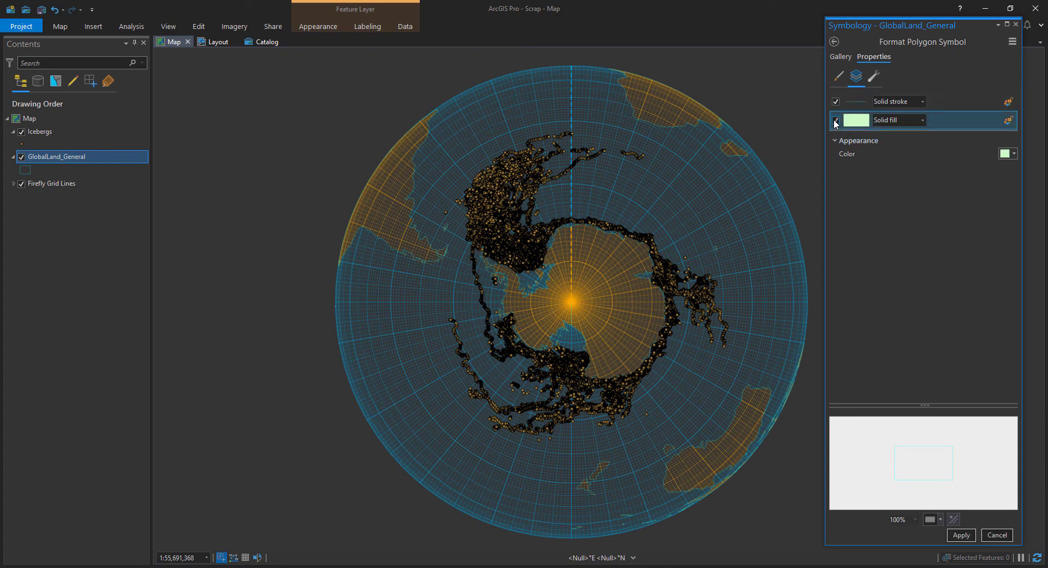
{"action": "left_click", "coordinate": [902, 122]}
{"action": "left_click", "coordinate": [898, 154]}
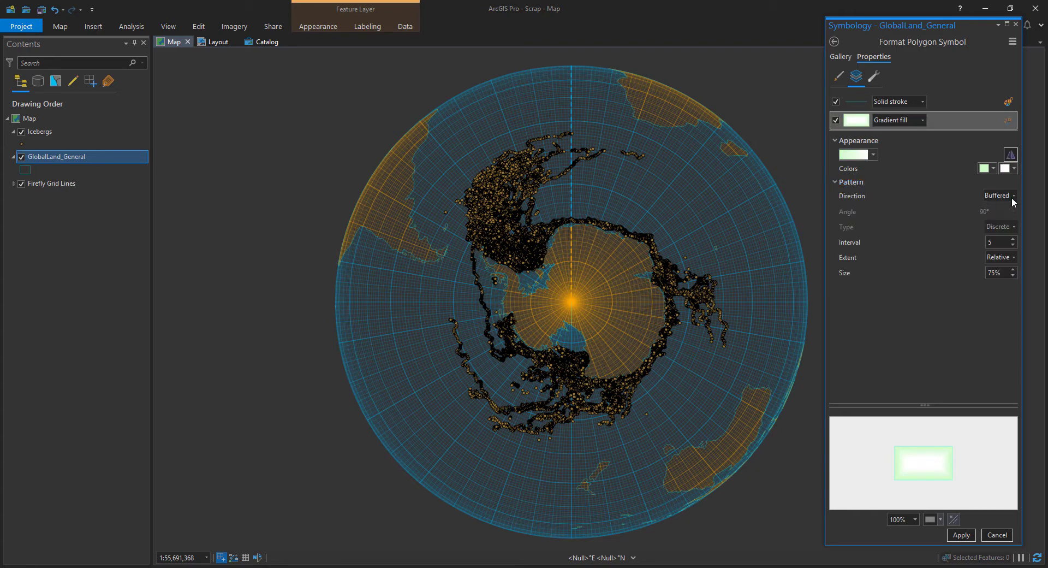
{"action": "left_click", "coordinate": [1011, 196]}
{"action": "left_click", "coordinate": [1002, 229]}
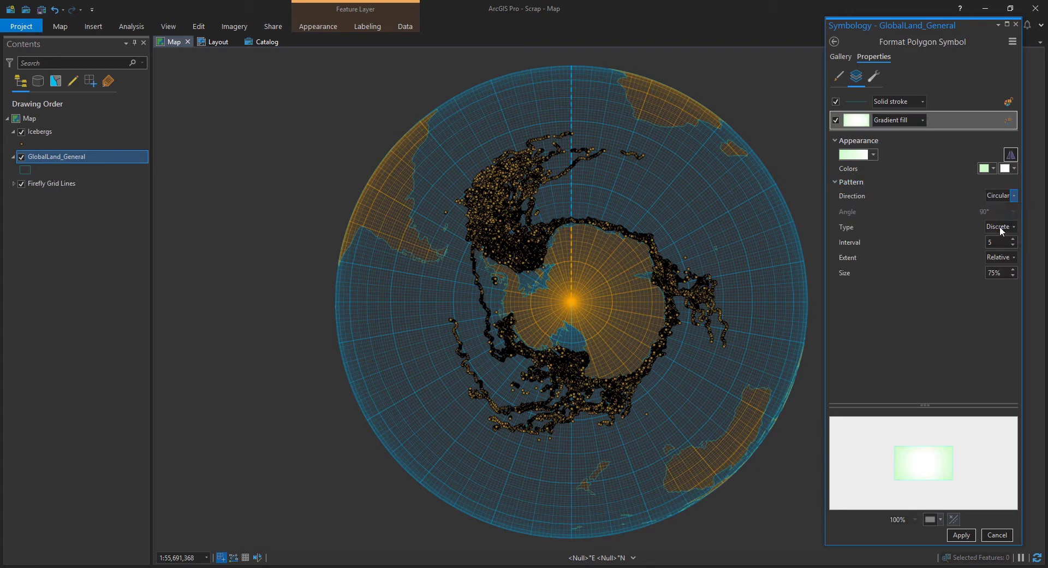
{"action": "left_click", "coordinate": [1014, 228]}
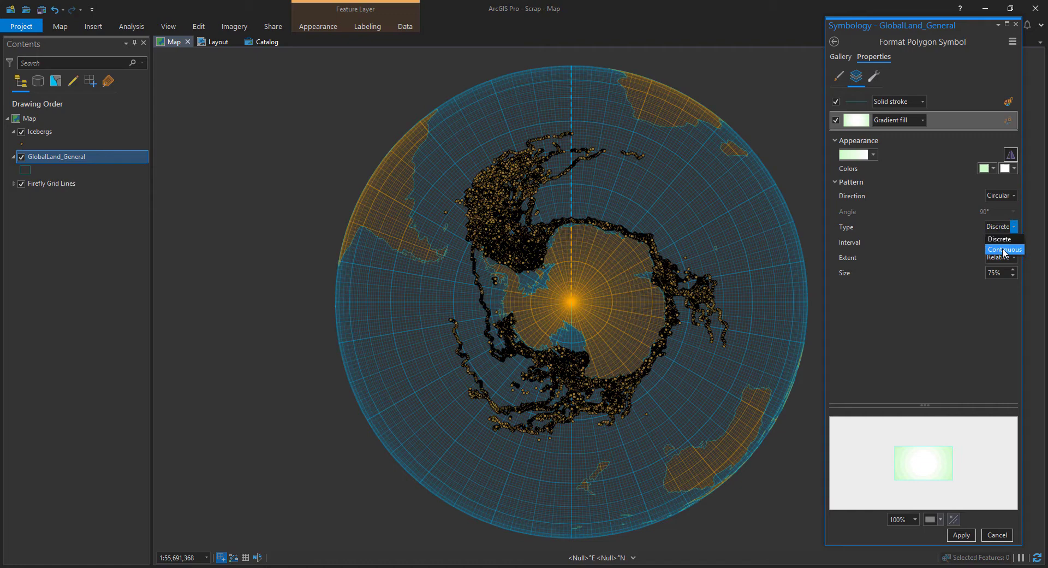
{"action": "left_click", "coordinate": [1002, 246]}
{"action": "double_click", "coordinate": [994, 272]}
{"action": "type", "text": "100"}
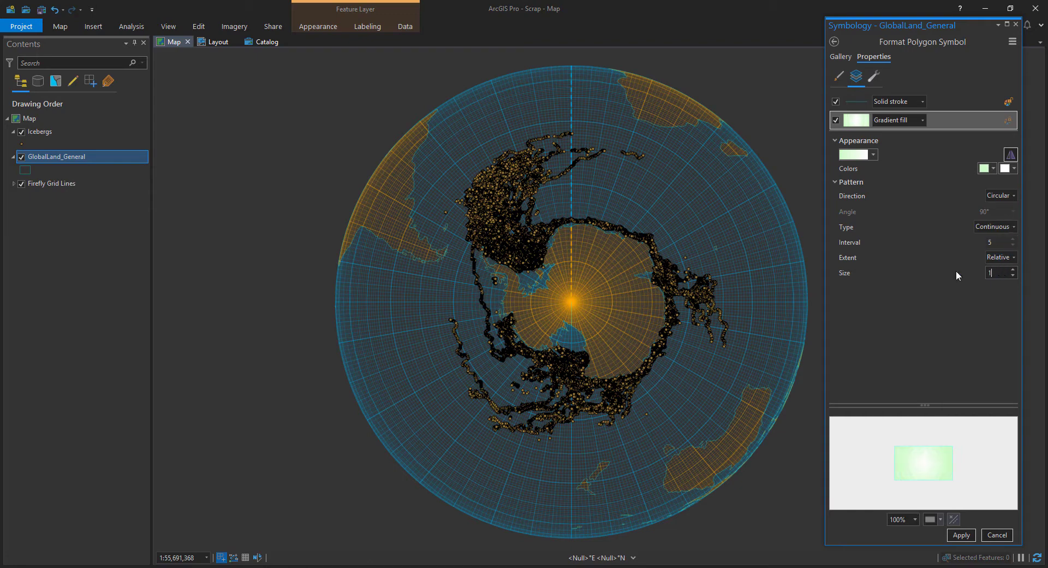
{"action": "key", "text": "Return"}
{"action": "left_click", "coordinate": [959, 535]}
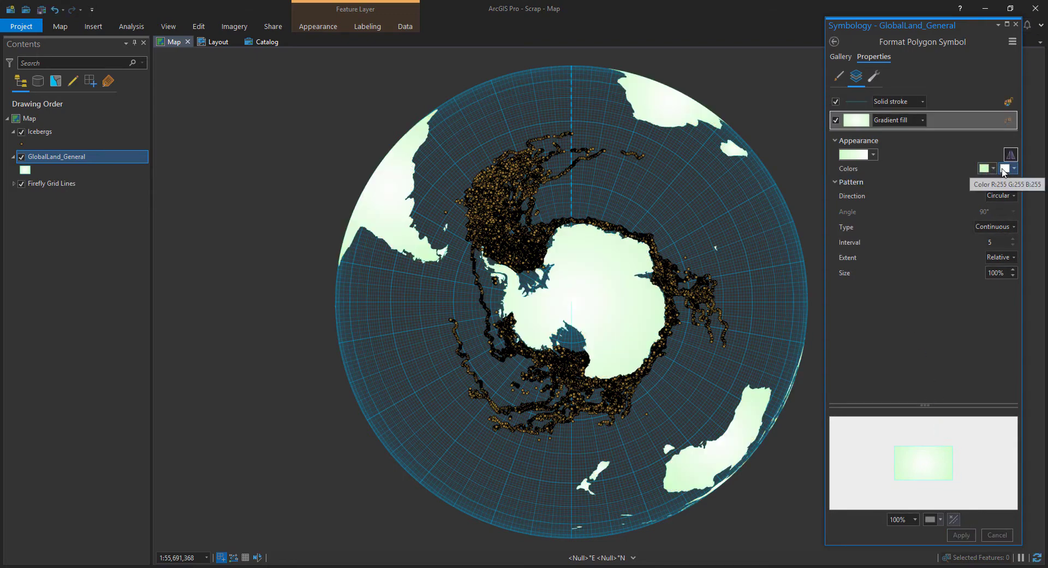
Step: Set the gradient colours to fully transparent and dark grey, and apply
{"action": "left_click", "coordinate": [983, 169]}
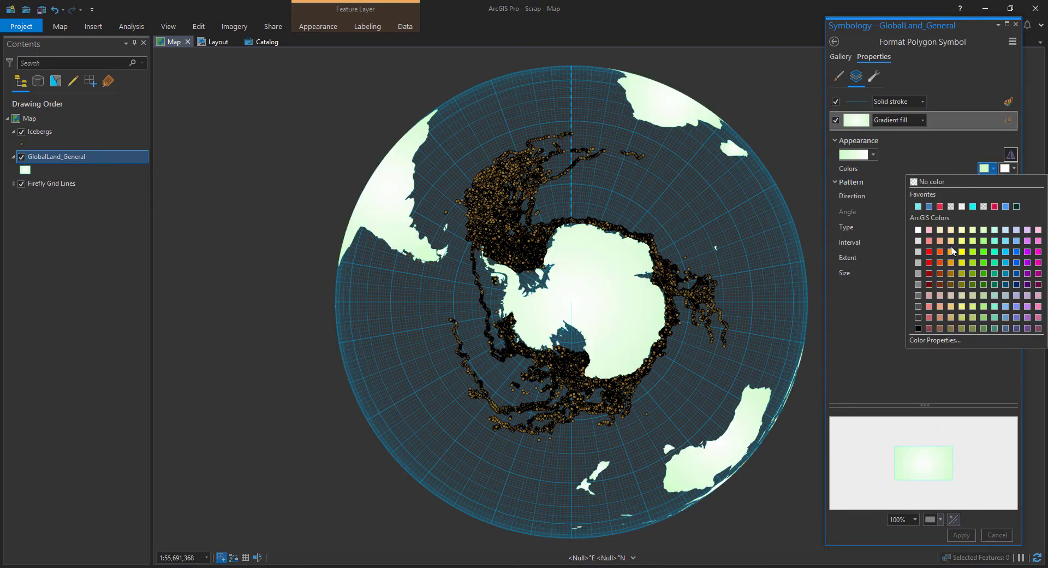
{"action": "left_click", "coordinate": [919, 317]}
{"action": "left_click", "coordinate": [983, 168]}
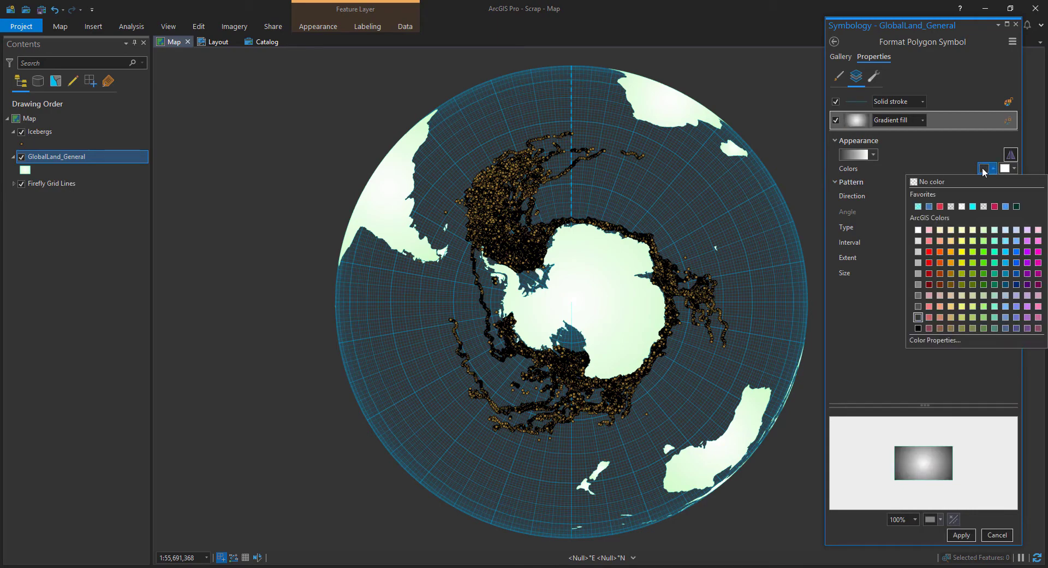
{"action": "left_click", "coordinate": [934, 340]}
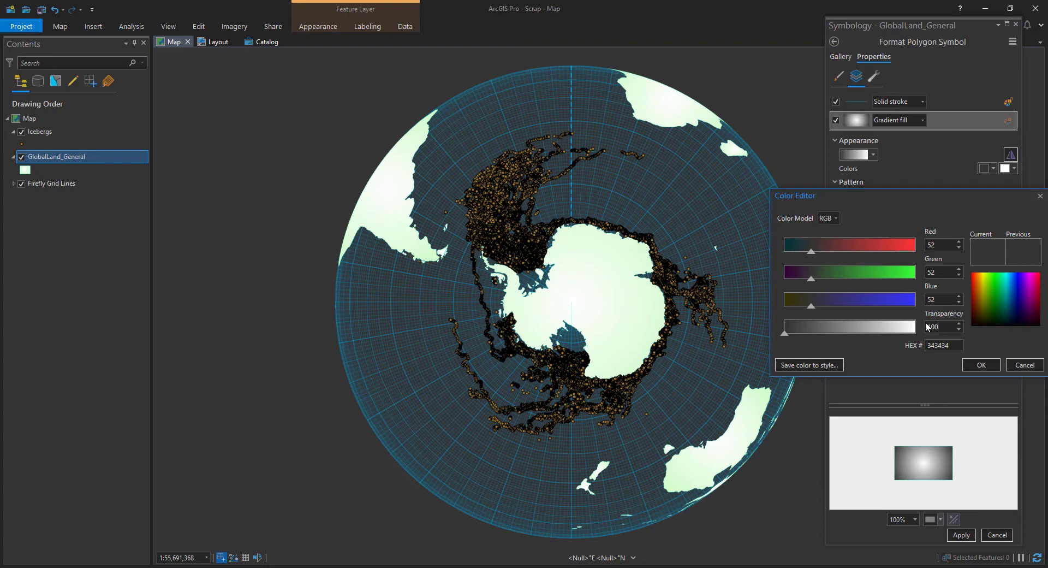
{"action": "left_click", "coordinate": [980, 365]}
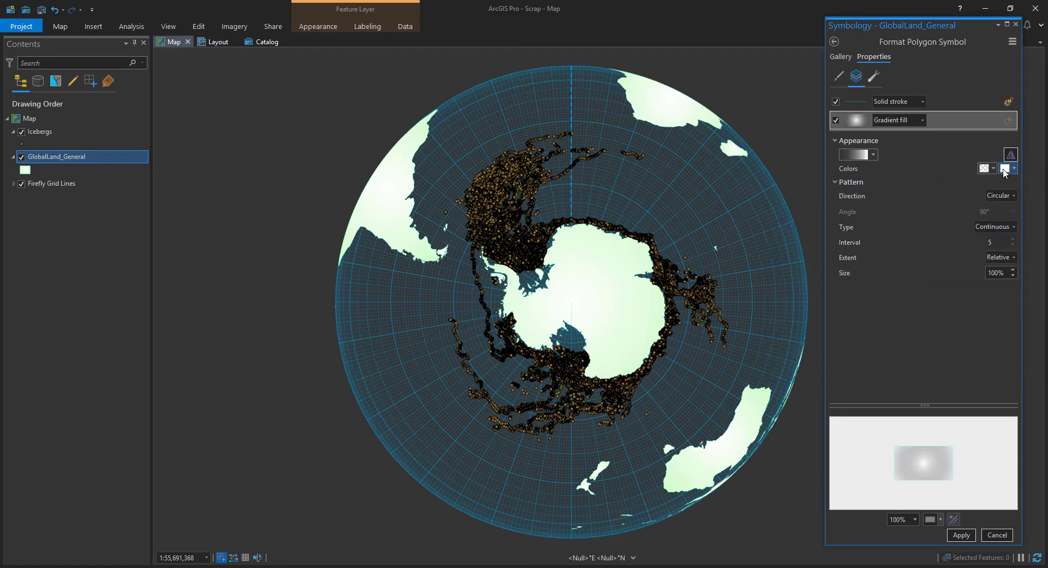
{"action": "left_click", "coordinate": [1005, 170]}
{"action": "left_click", "coordinate": [917, 317]}
{"action": "left_click", "coordinate": [962, 535]}
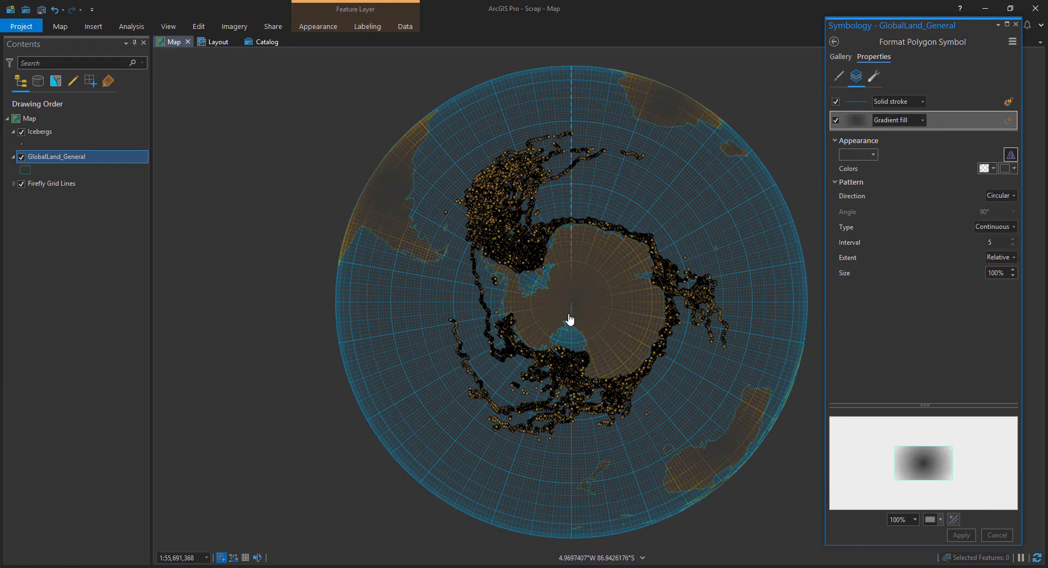
Step: In the Effects view, move the effect-free fill layer to the top and apply
{"action": "left_click", "coordinate": [873, 76]}
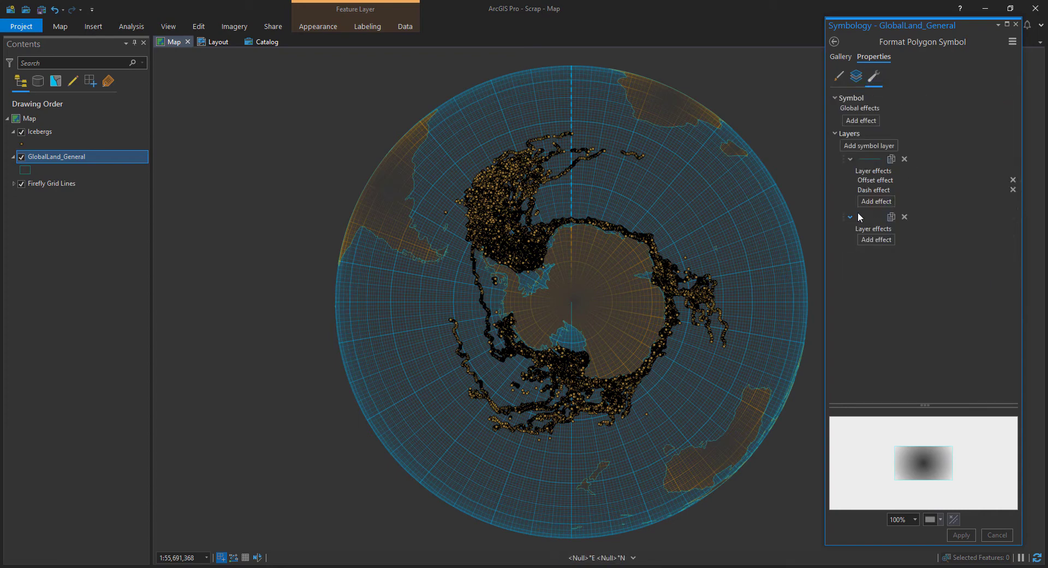
{"action": "left_click_drag", "start_coordinate": [842, 218], "coordinate": [844, 165]}
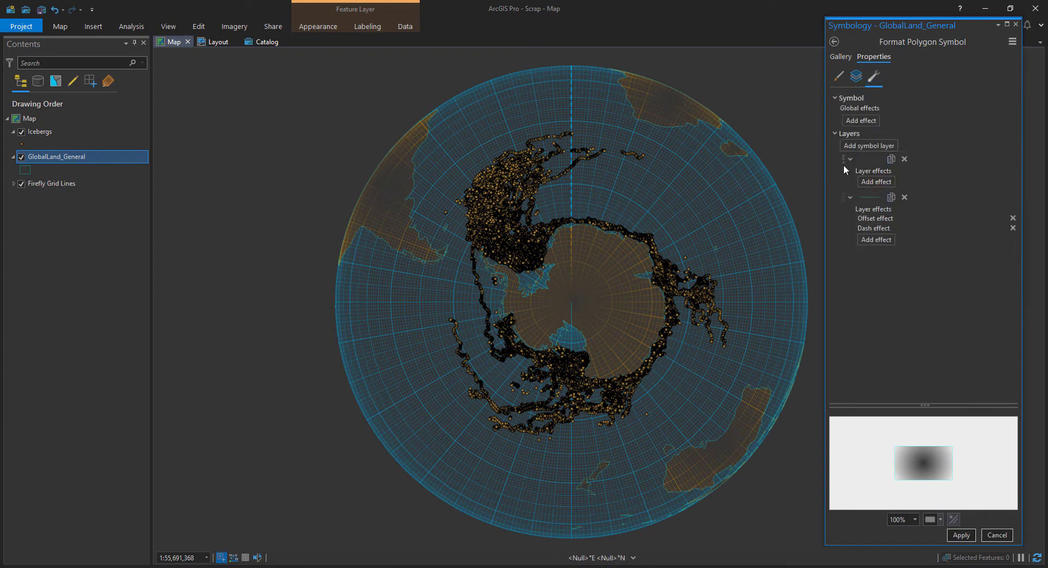
{"action": "left_click", "coordinate": [961, 535]}
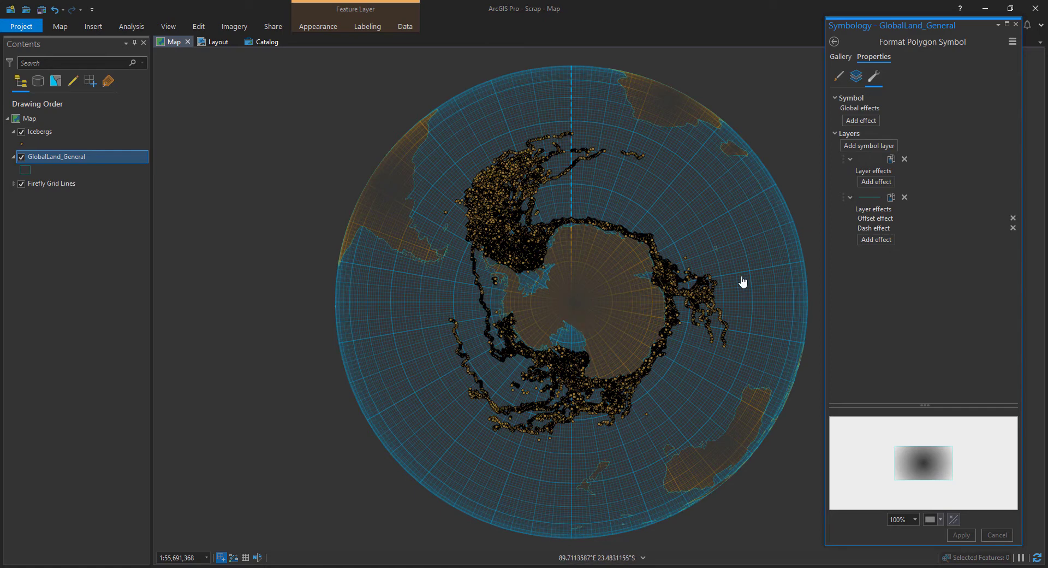
Step: Add GlobalBackground.shp from D:\Data\Icebergs to the map
{"action": "left_click", "coordinate": [56, 119]}
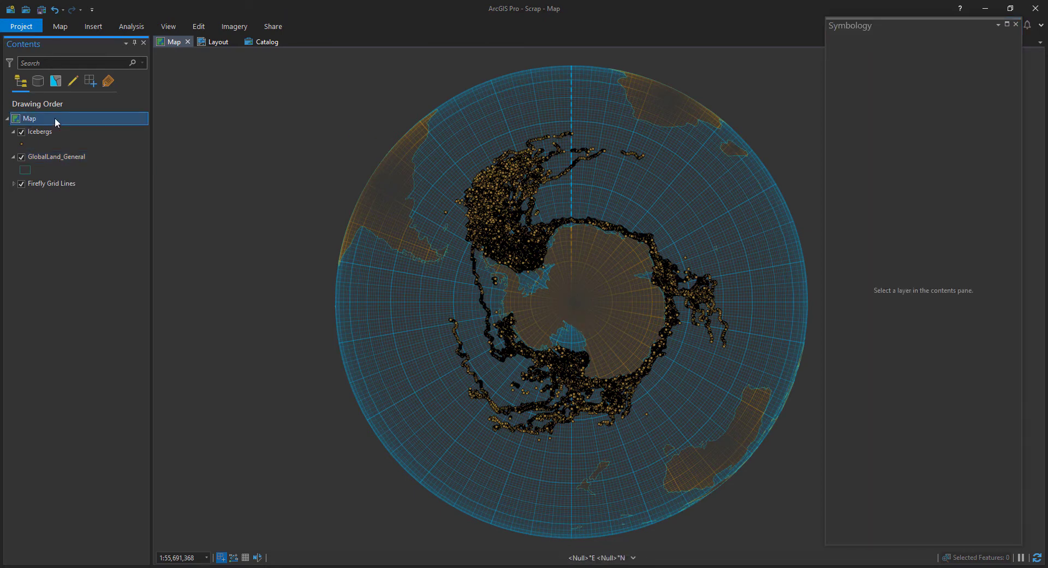
{"action": "right_click", "coordinate": [56, 119]}
{"action": "left_click", "coordinate": [76, 126]}
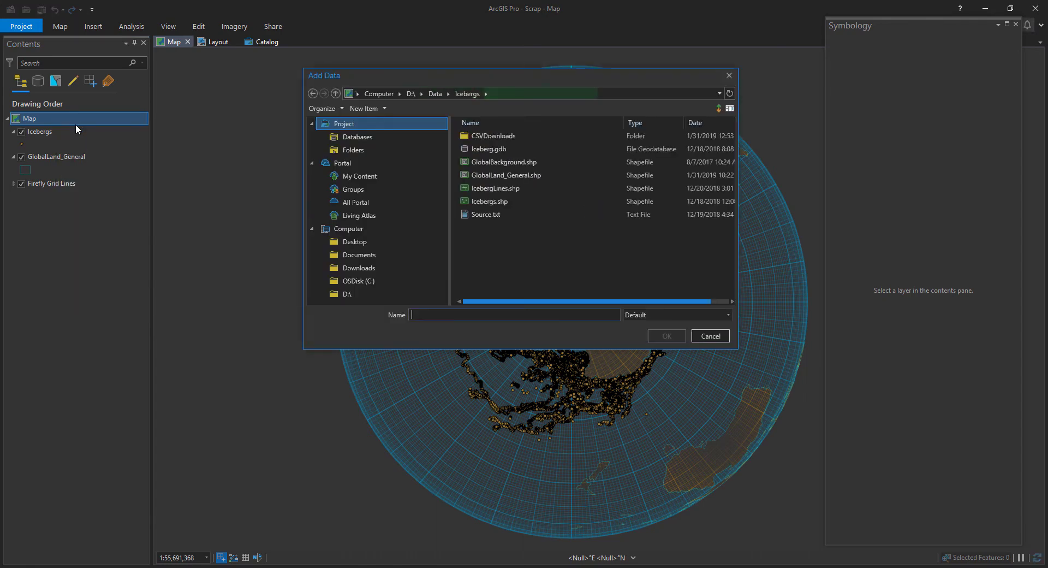
{"action": "left_click", "coordinate": [569, 161]}
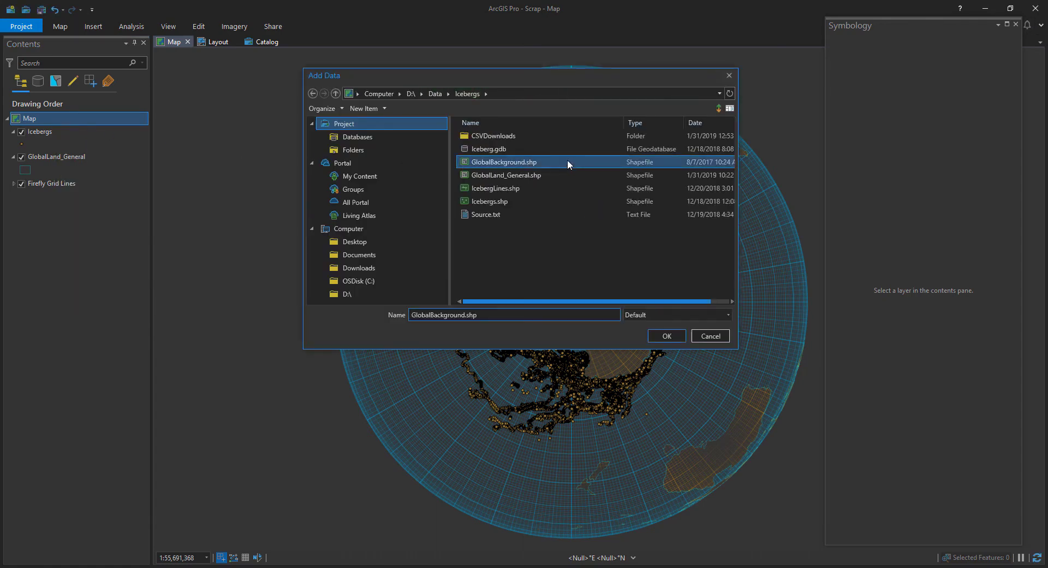
{"action": "left_click", "coordinate": [667, 336]}
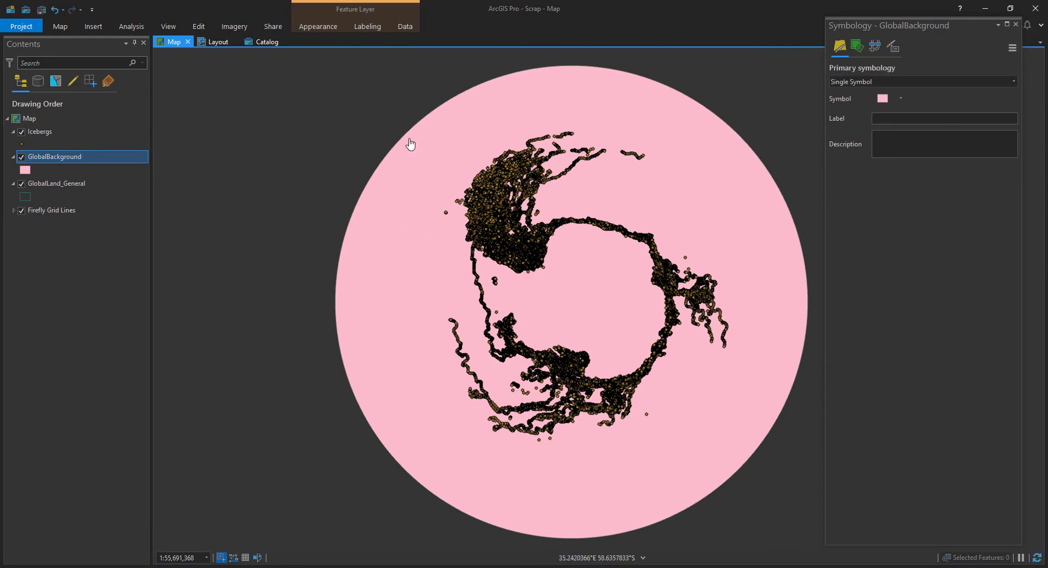
Step: Remove GlobalBackground's solid fill and make its outline a 60 pt gradient stroke
{"action": "left_click", "coordinate": [25, 170]}
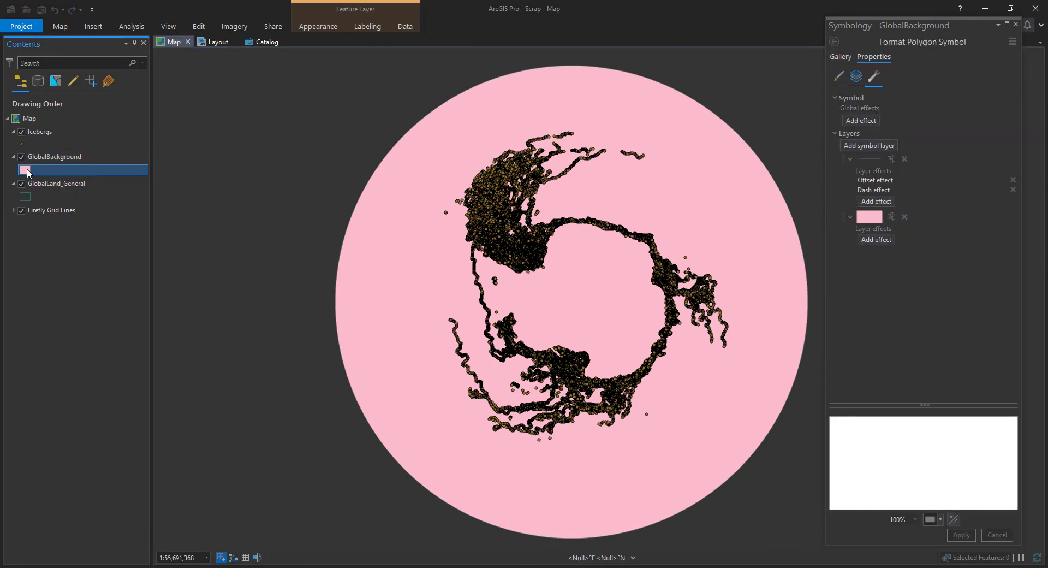
{"action": "left_click", "coordinate": [857, 77]}
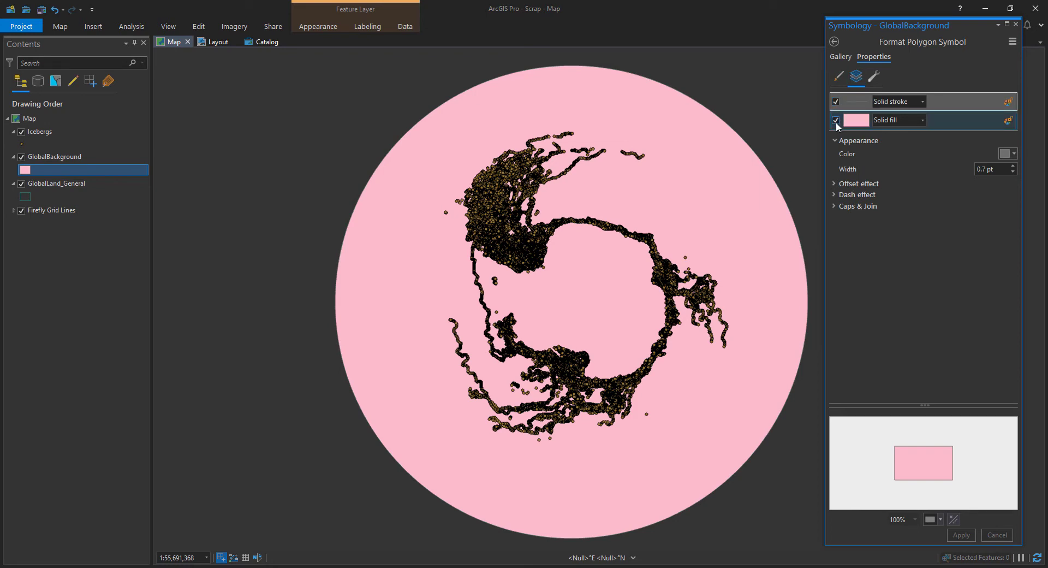
{"action": "left_click", "coordinate": [836, 121]}
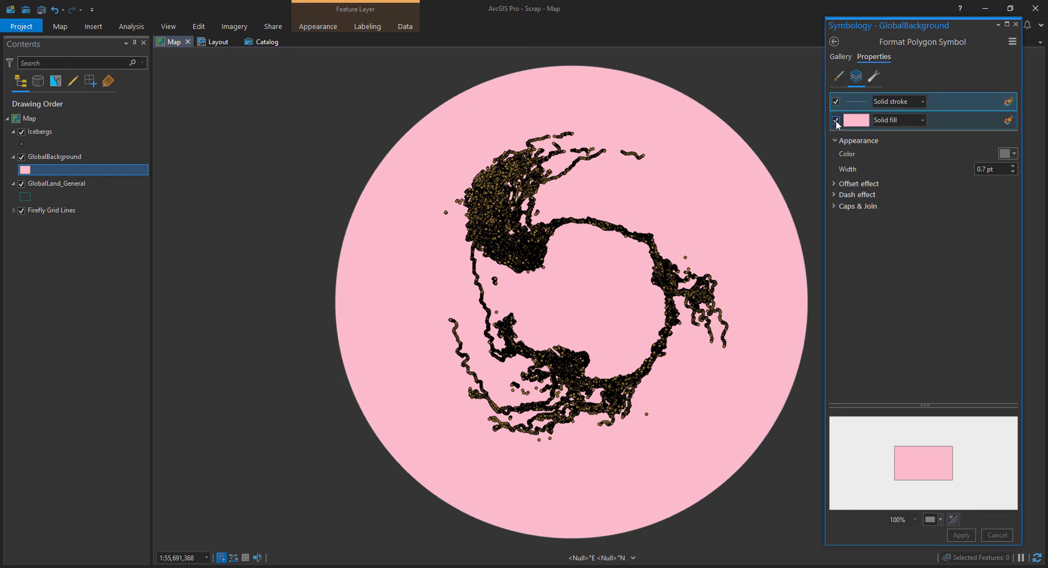
{"action": "left_click", "coordinate": [922, 104]}
{"action": "left_click", "coordinate": [900, 135]}
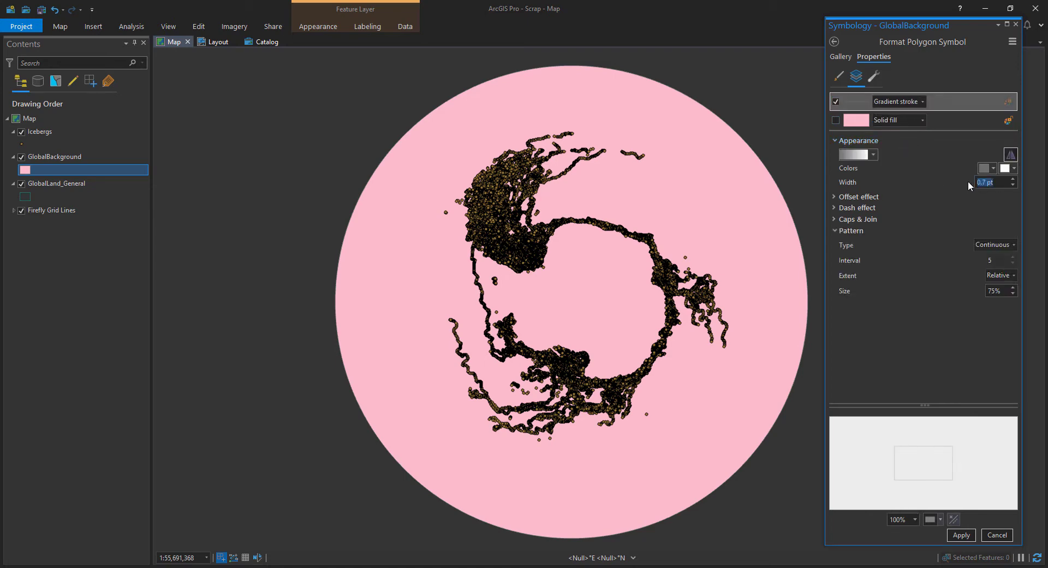
{"action": "key", "text": "Return"}
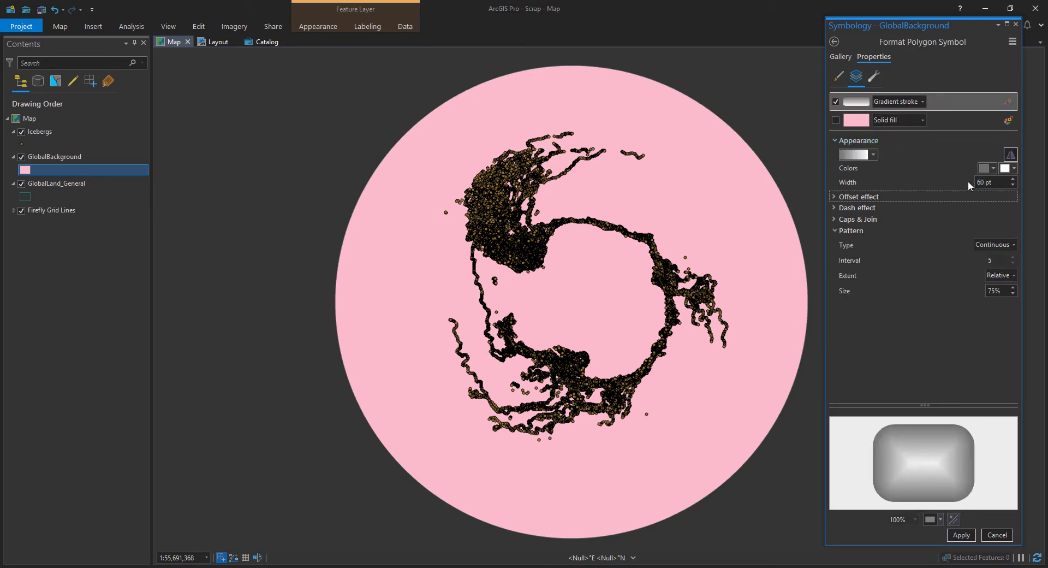
Step: Offset the gradient stroke by -29 pt using the Round method and apply it
{"action": "left_click", "coordinate": [853, 198]}
{"action": "key", "text": "Tab"}
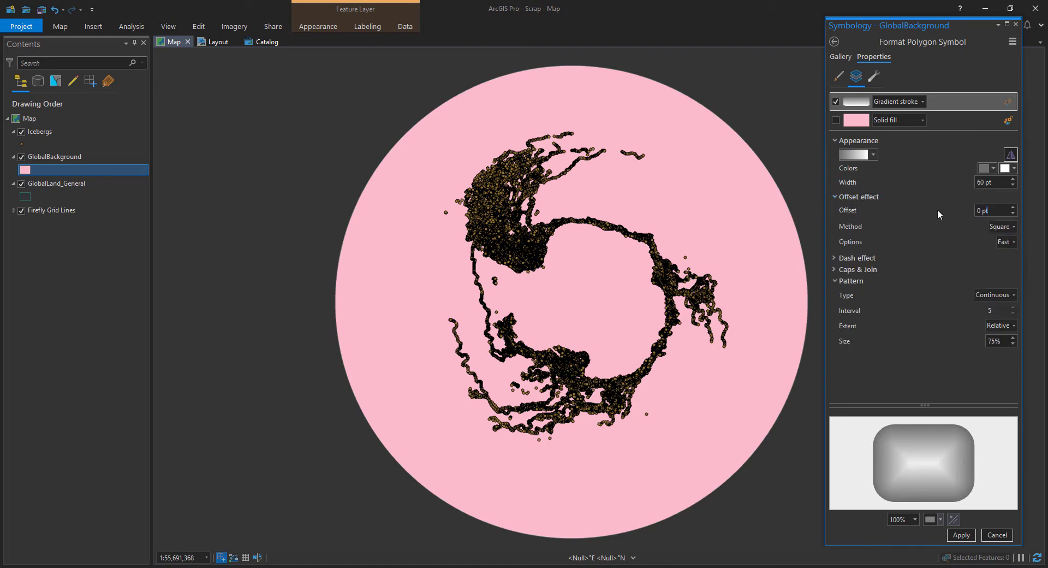
{"action": "type", "text": "-29"}
{"action": "key", "text": "Tab"}
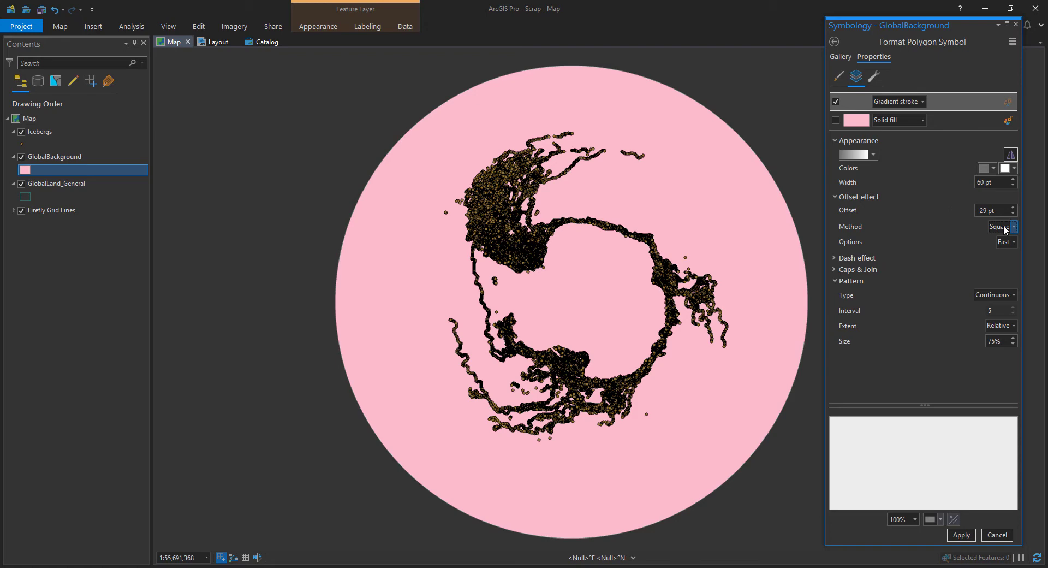
{"action": "left_click", "coordinate": [1006, 229]}
{"action": "left_click", "coordinate": [1003, 261]}
{"action": "left_click", "coordinate": [962, 536]}
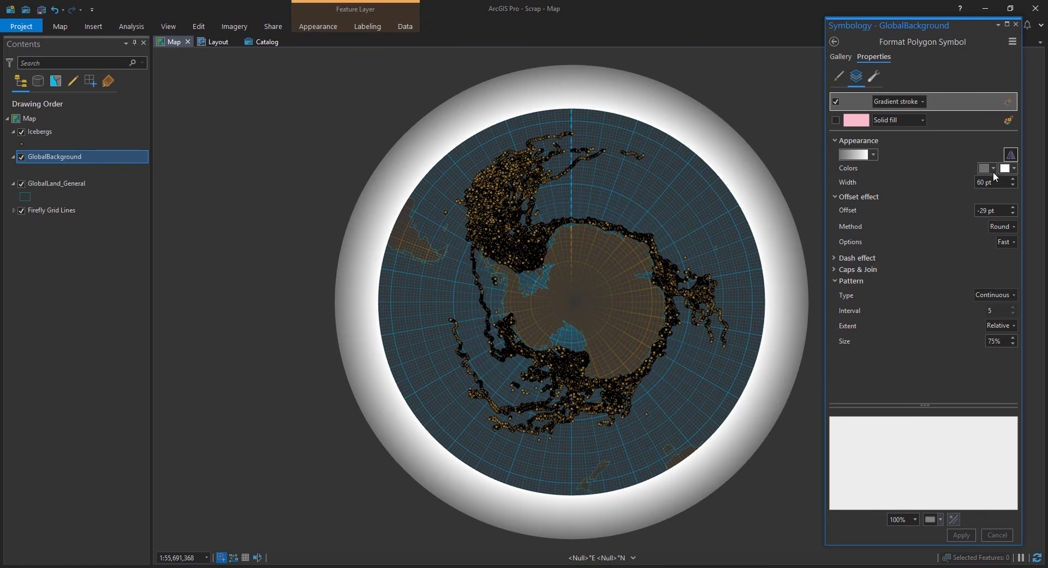
Step: Set the gradient colours, making the second colour 100% transparent, and apply
{"action": "left_click", "coordinate": [1004, 171]}
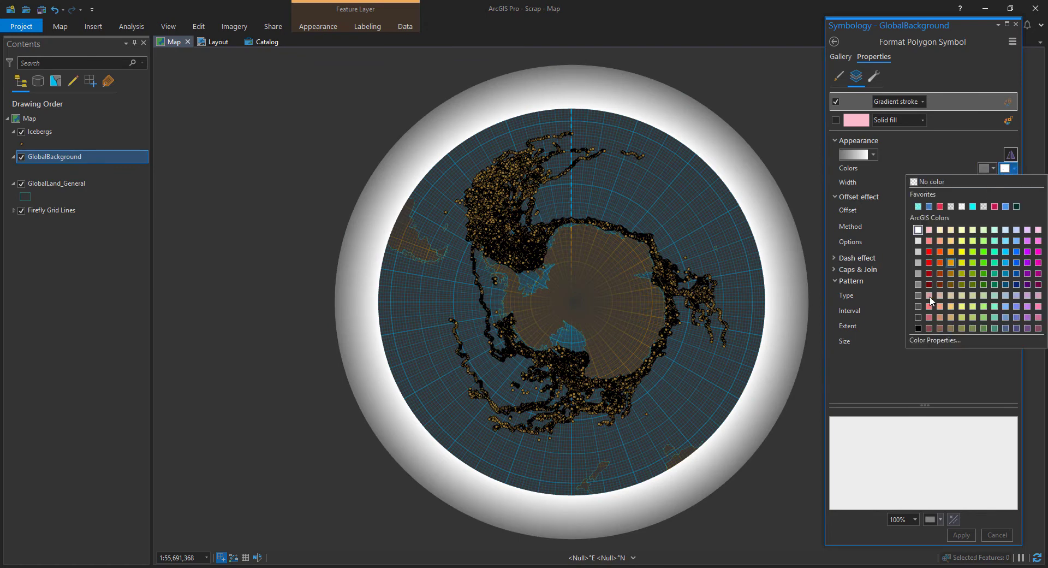
{"action": "left_click", "coordinate": [924, 324]}
{"action": "left_click", "coordinate": [1004, 169]}
{"action": "left_click", "coordinate": [934, 339]}
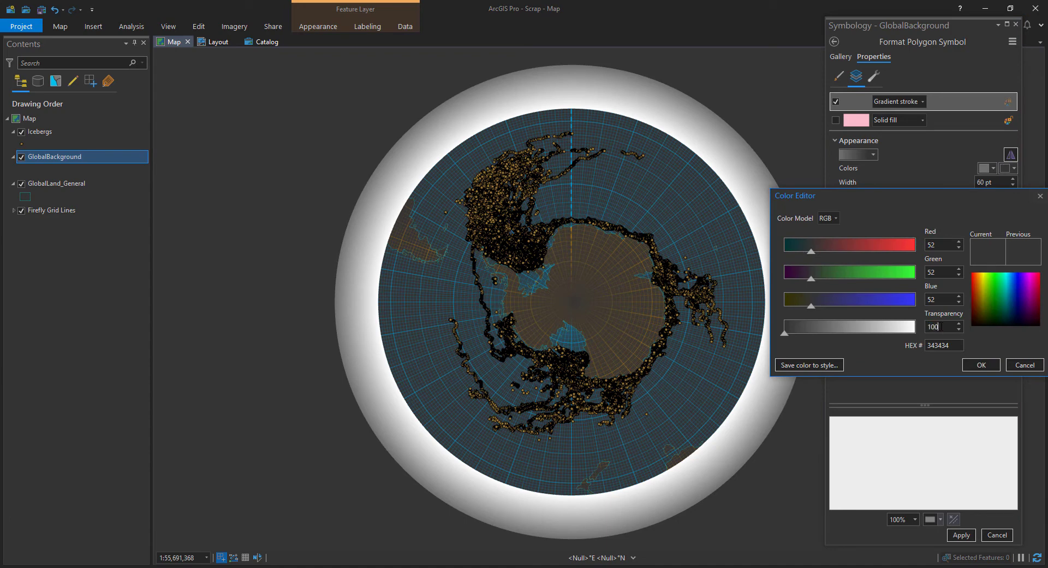
{"action": "type", "text": "100"}
{"action": "left_click", "coordinate": [977, 365]}
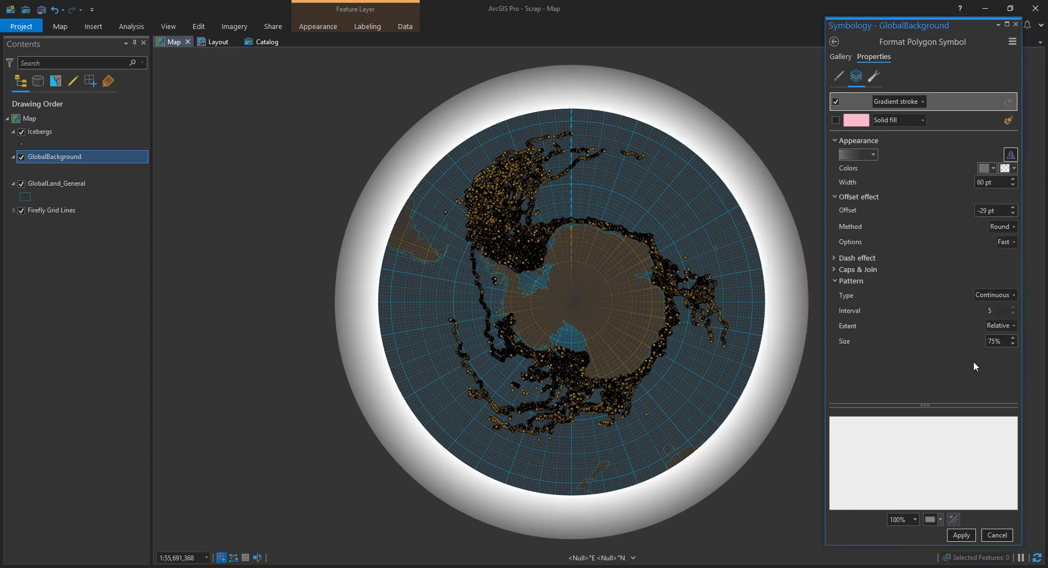
{"action": "left_click", "coordinate": [983, 170]}
{"action": "left_click", "coordinate": [918, 317]}
{"action": "left_click", "coordinate": [962, 534]}
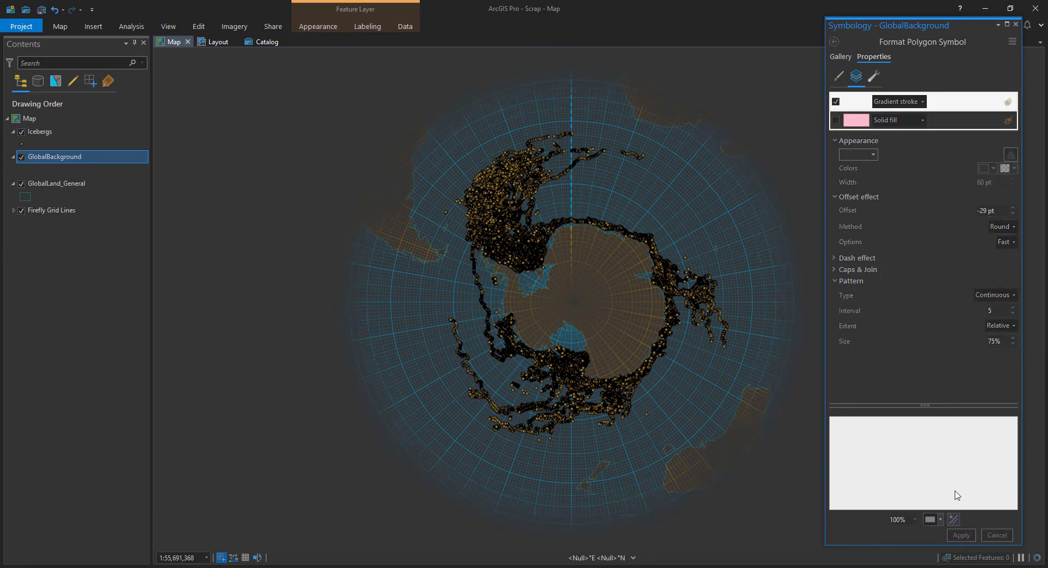
Step: Toggle GlobalBackground off and on to compare the softened globe edge
{"action": "left_click", "coordinate": [22, 157]}
{"action": "left_click", "coordinate": [22, 158]}
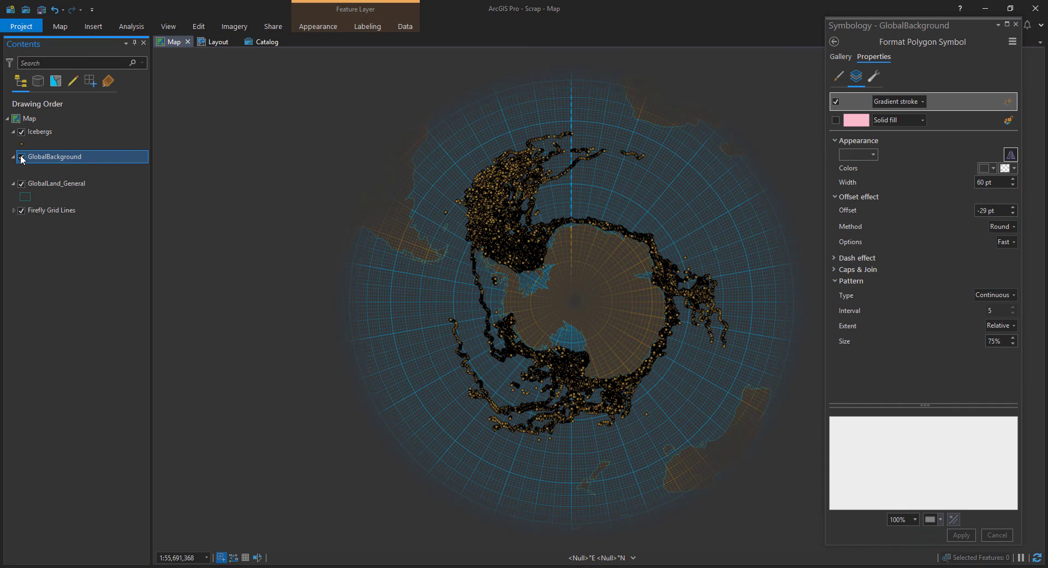
{"action": "left_click", "coordinate": [21, 158]}
{"action": "left_click", "coordinate": [21, 157]}
{"action": "left_click", "coordinate": [52, 132]}
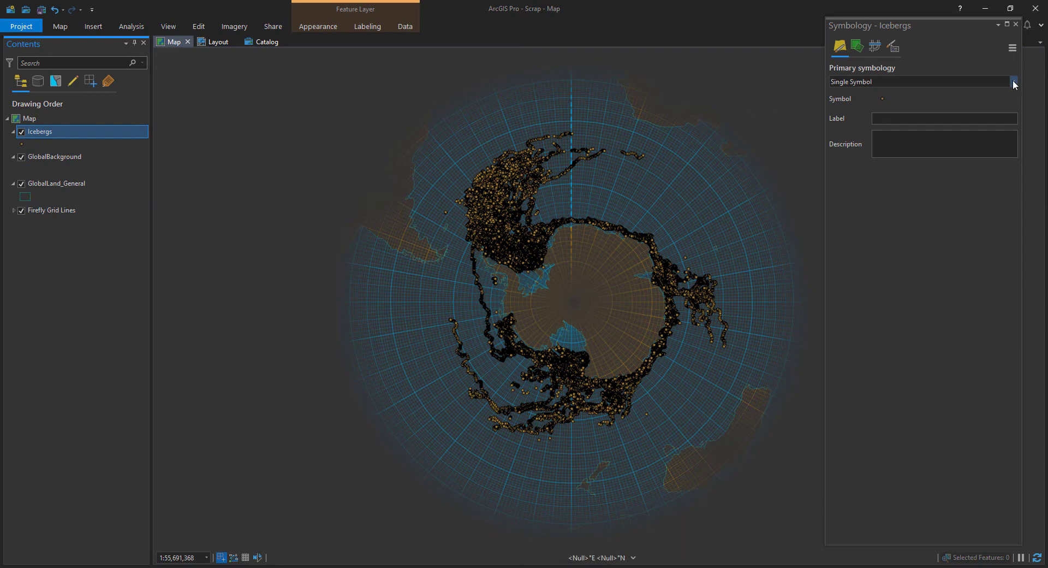
Step: Switch Icebergs to Graduated Symbols on iceberg_1: five Natural Breaks classes, 4–18 pt yellow circles
{"action": "left_click", "coordinate": [1013, 82]}
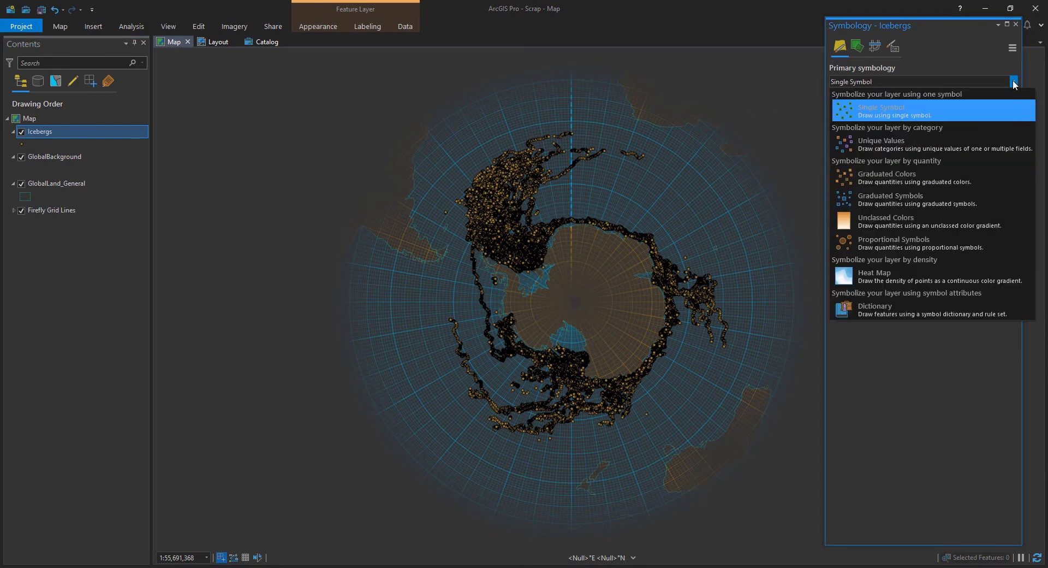
{"action": "left_click", "coordinate": [887, 195]}
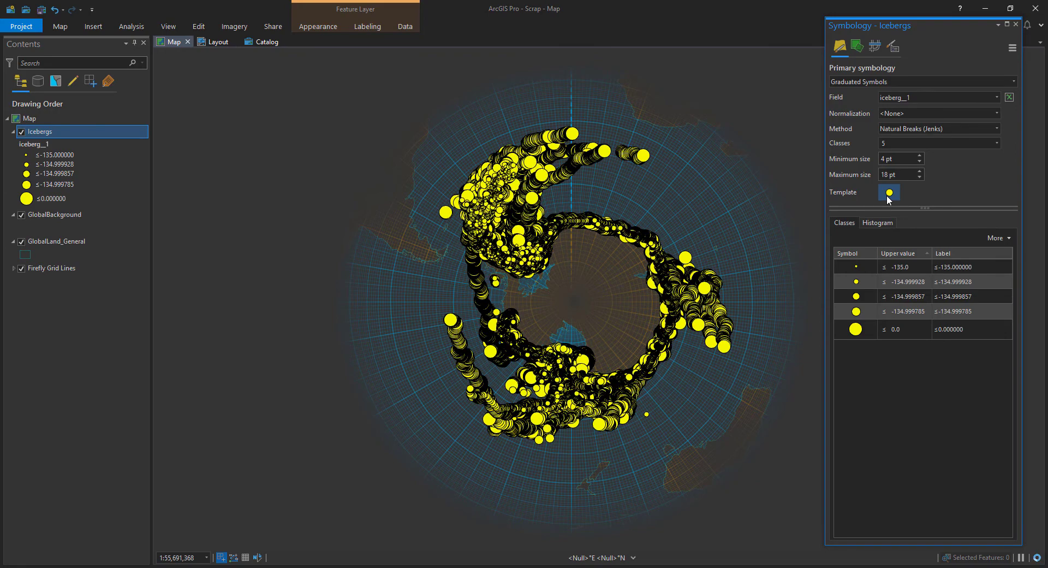
Step: Hide the Icebergs layer and graduate its symbols on the size field
{"action": "left_click", "coordinate": [21, 132]}
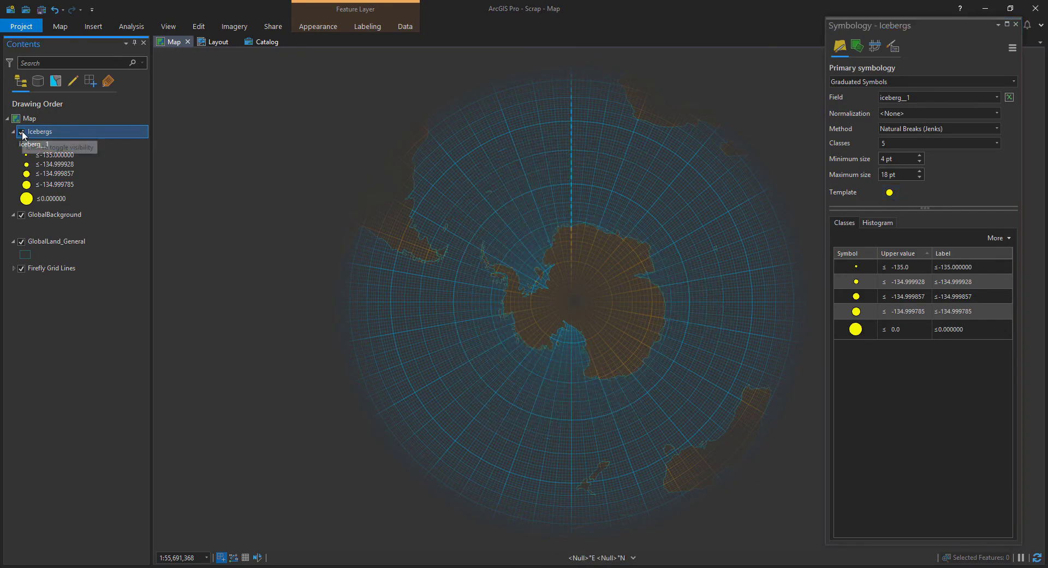
{"action": "left_click", "coordinate": [996, 98]}
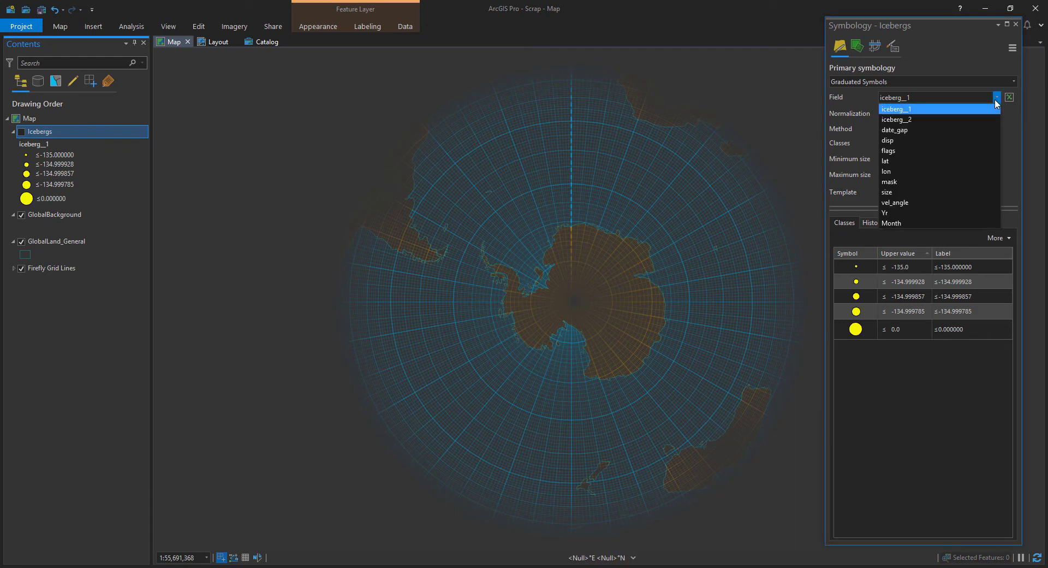
{"action": "left_click", "coordinate": [892, 195]}
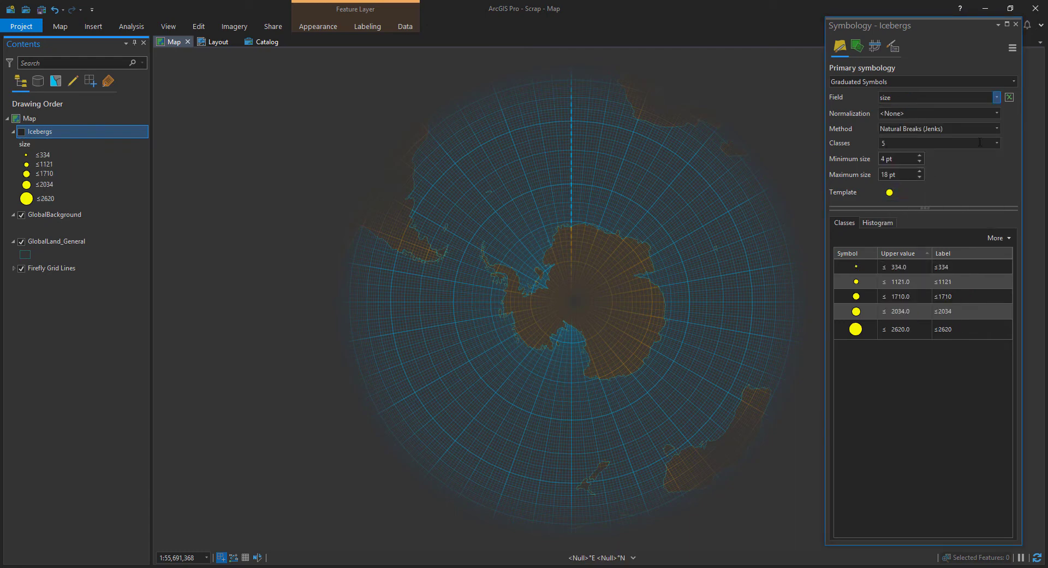
Step: Use 20 Equal Interval classes with an 8 pt maximum symbol size
{"action": "left_click", "coordinate": [998, 129]}
{"action": "left_click", "coordinate": [933, 219]}
{"action": "key", "text": "Tab"}
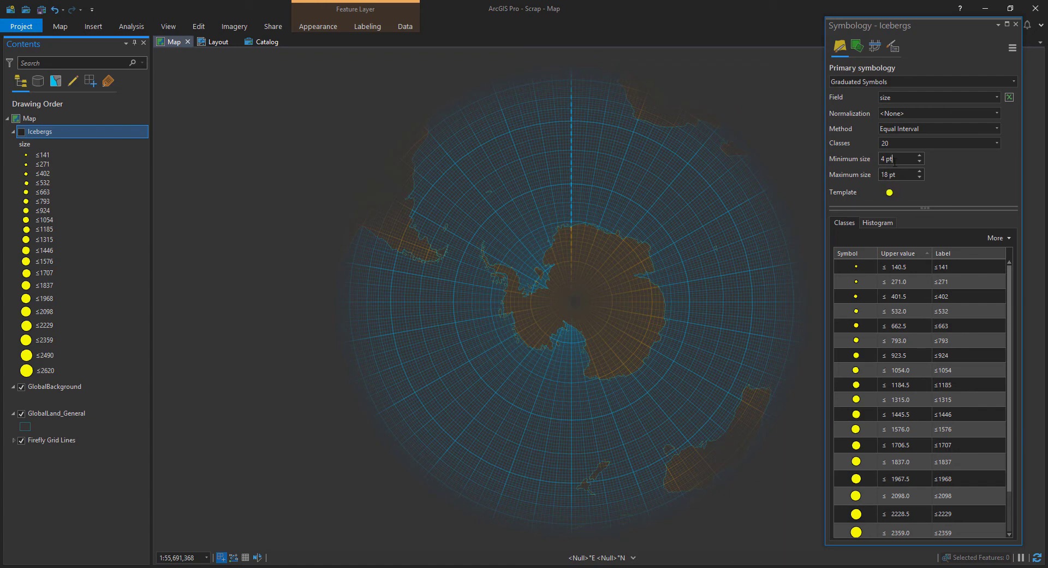
{"action": "left_click", "coordinate": [881, 175]}
{"action": "key", "text": "Delete"}
{"action": "key", "text": "Tab"}
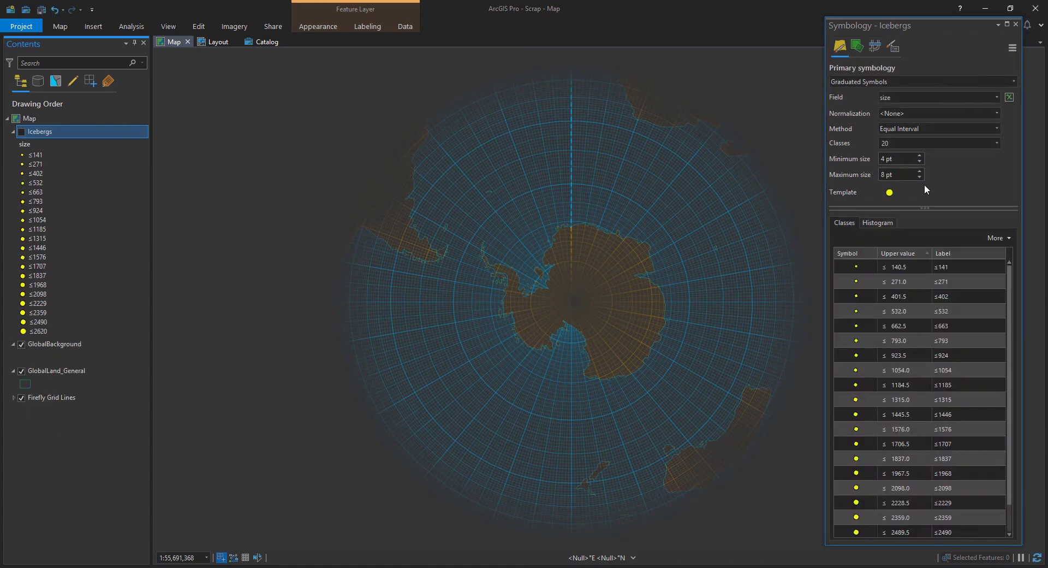
Step: Apply a cyan FireflyShadow glow symbol to the template and turn Icebergs back on
{"action": "left_click", "coordinate": [889, 193]}
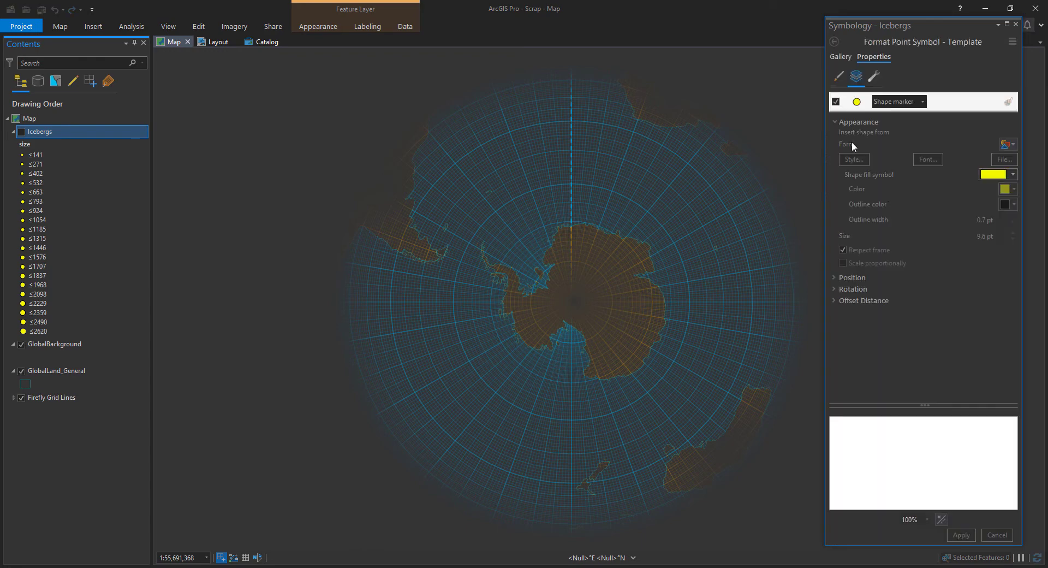
{"action": "left_click", "coordinate": [840, 58]}
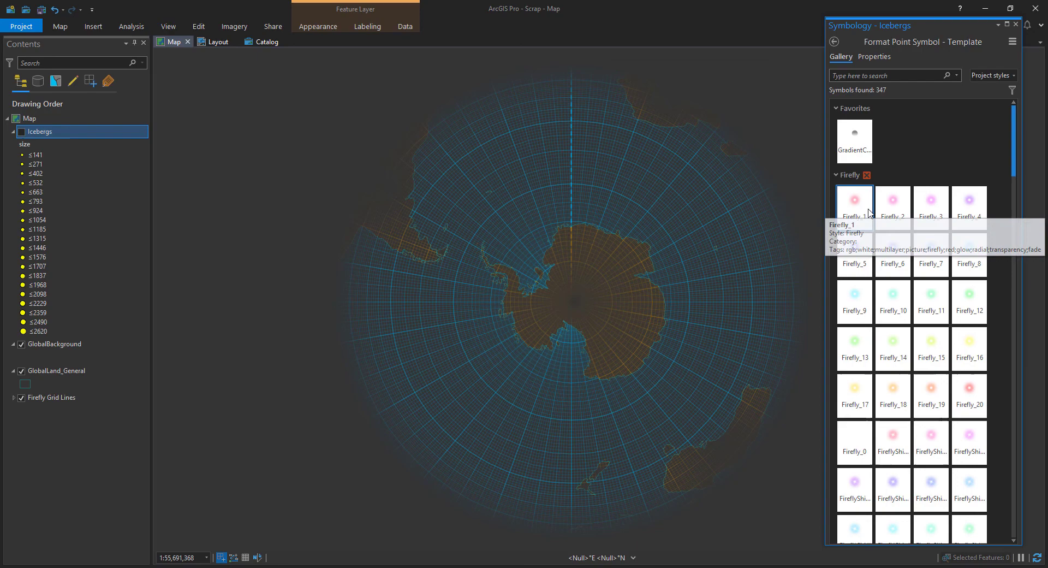
{"action": "left_click_drag", "start_coordinate": [1013, 172], "coordinate": [1015, 200]}
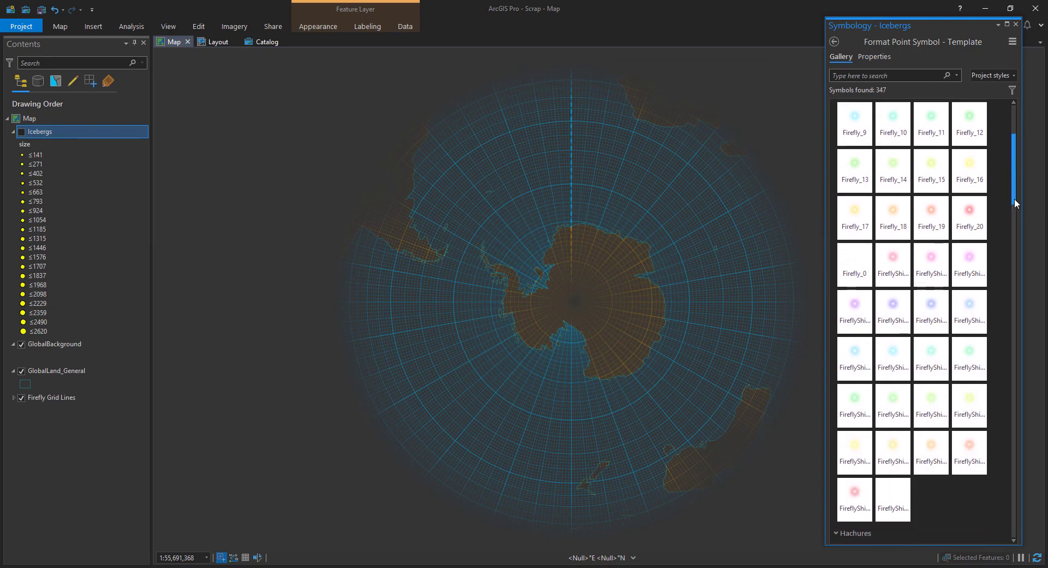
{"action": "left_click", "coordinate": [896, 359]}
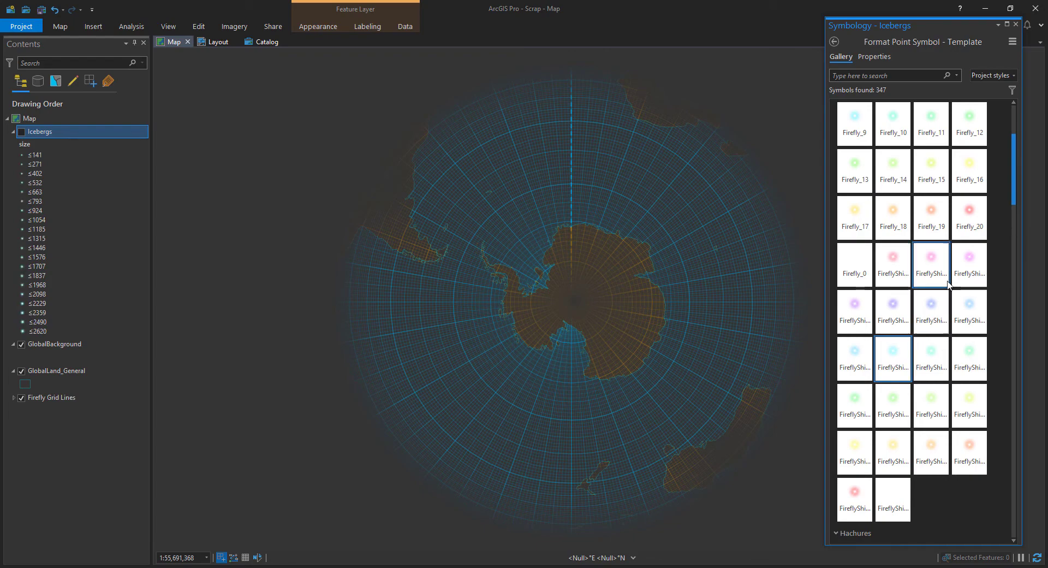
{"action": "left_click", "coordinate": [21, 132]}
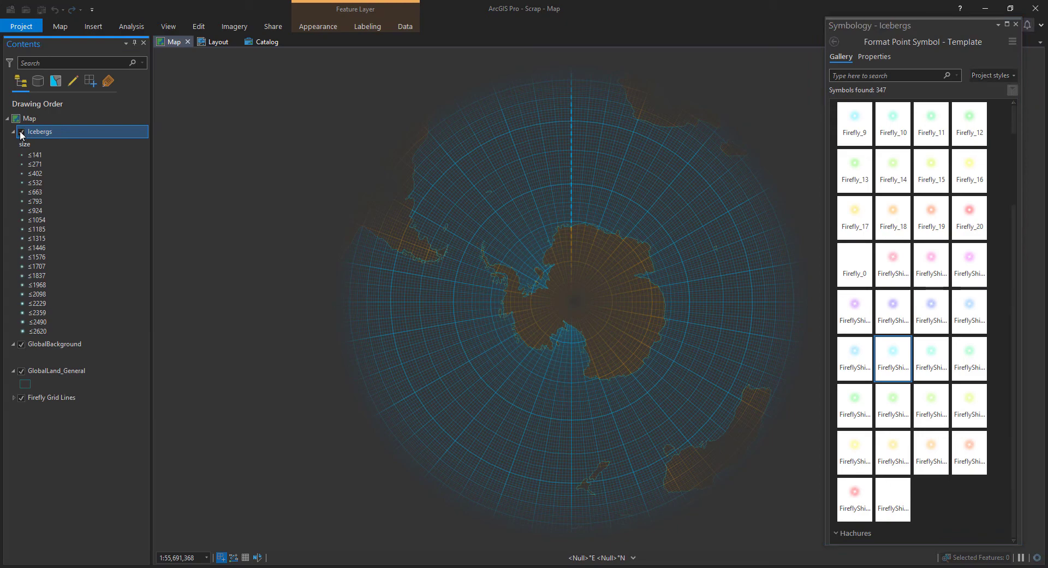
{"action": "left_click", "coordinate": [874, 56]}
{"action": "left_click", "coordinate": [834, 42]}
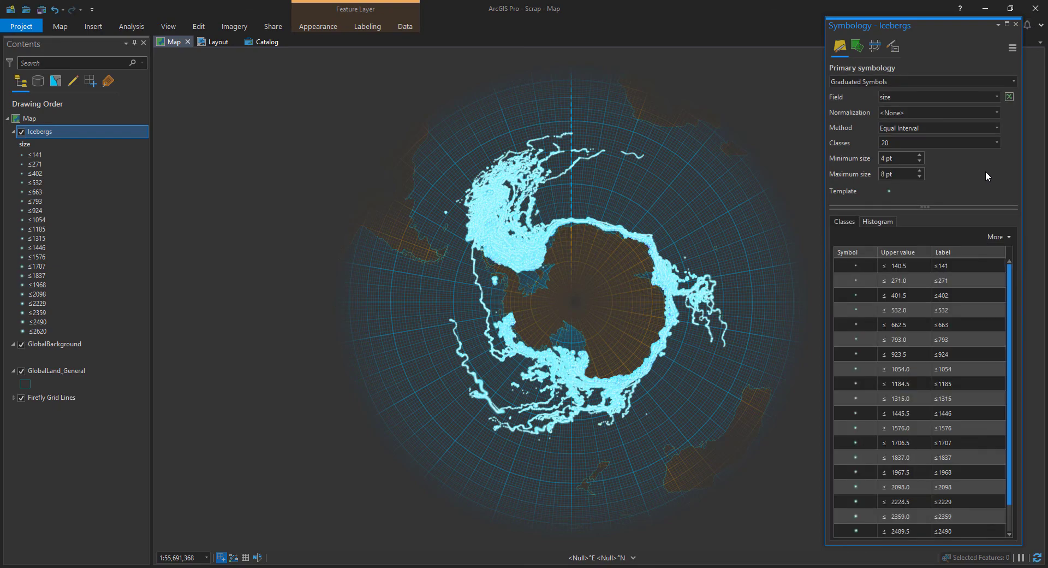
Step: Hide Icebergs and swap the template symbol for the plain Circle 1
{"action": "left_click", "coordinate": [21, 133]}
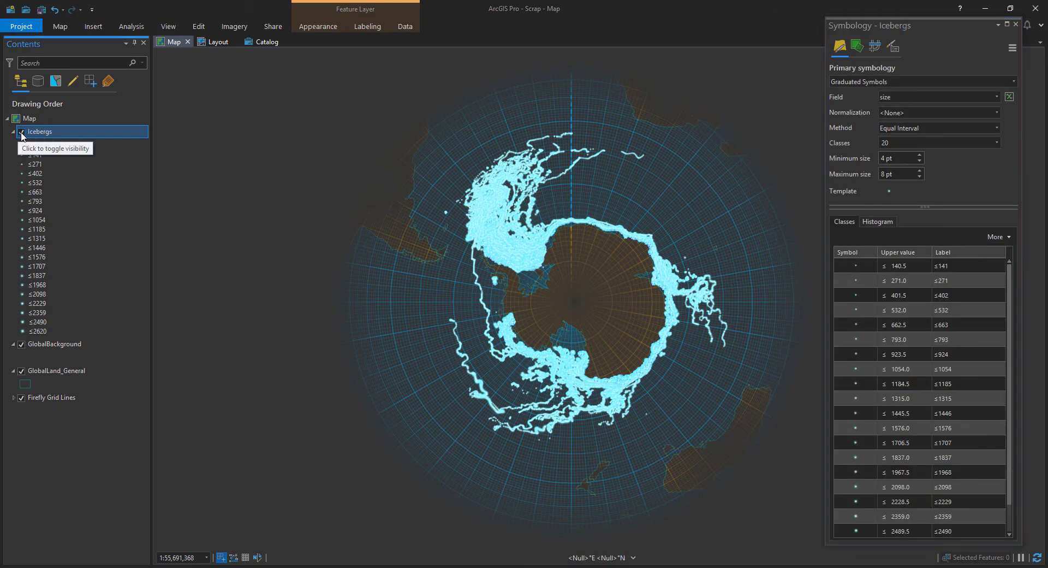
{"action": "left_click", "coordinate": [890, 191]}
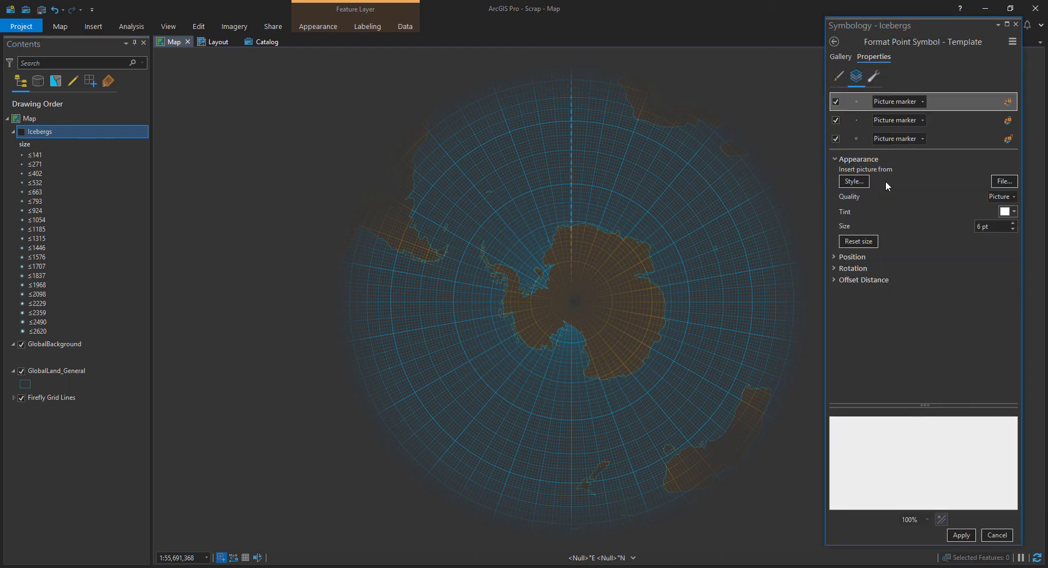
{"action": "left_click", "coordinate": [842, 58]}
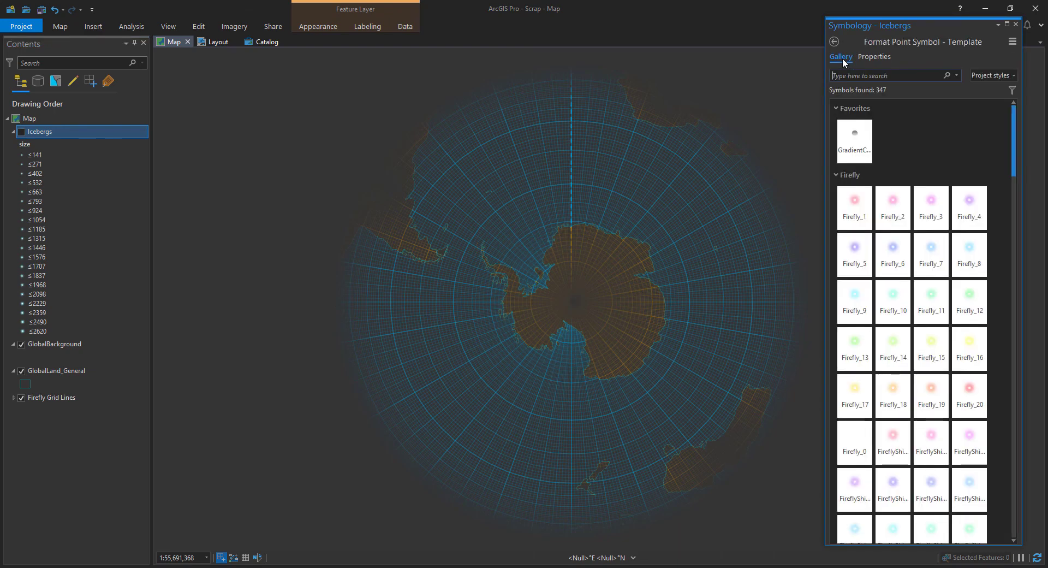
{"action": "left_click", "coordinate": [837, 175]}
{"action": "left_click", "coordinate": [836, 190]}
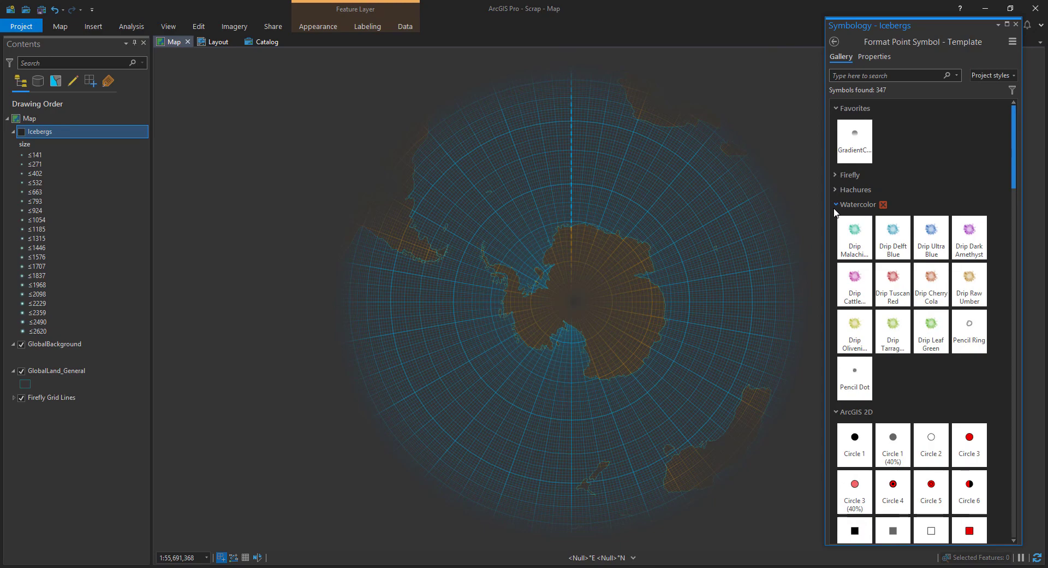
{"action": "left_click", "coordinate": [837, 205]}
{"action": "left_click", "coordinate": [858, 236]}
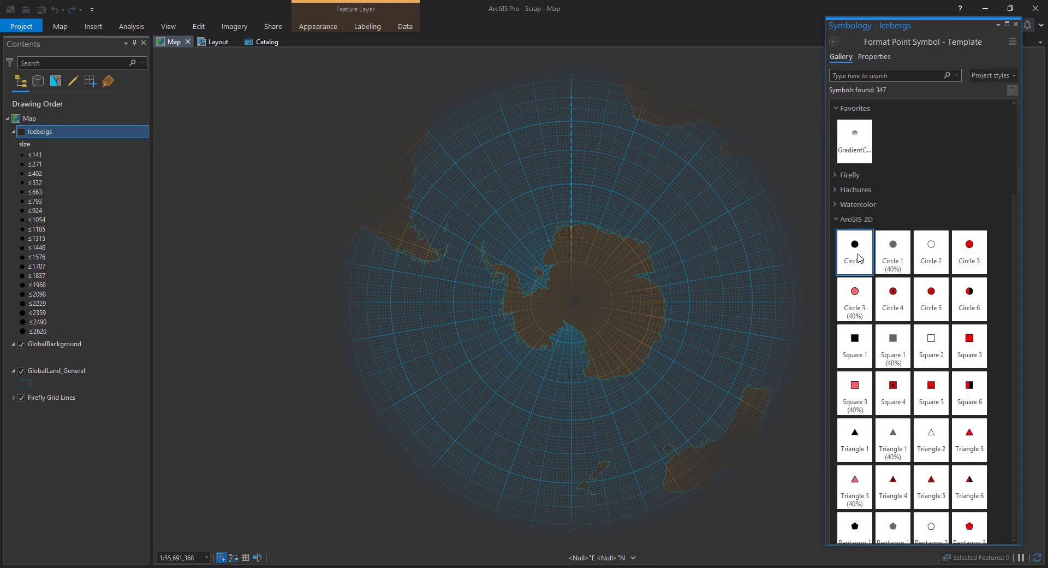
Step: Make the circle cyan and highly transparent, and apply it to the template
{"action": "left_click", "coordinate": [869, 57]}
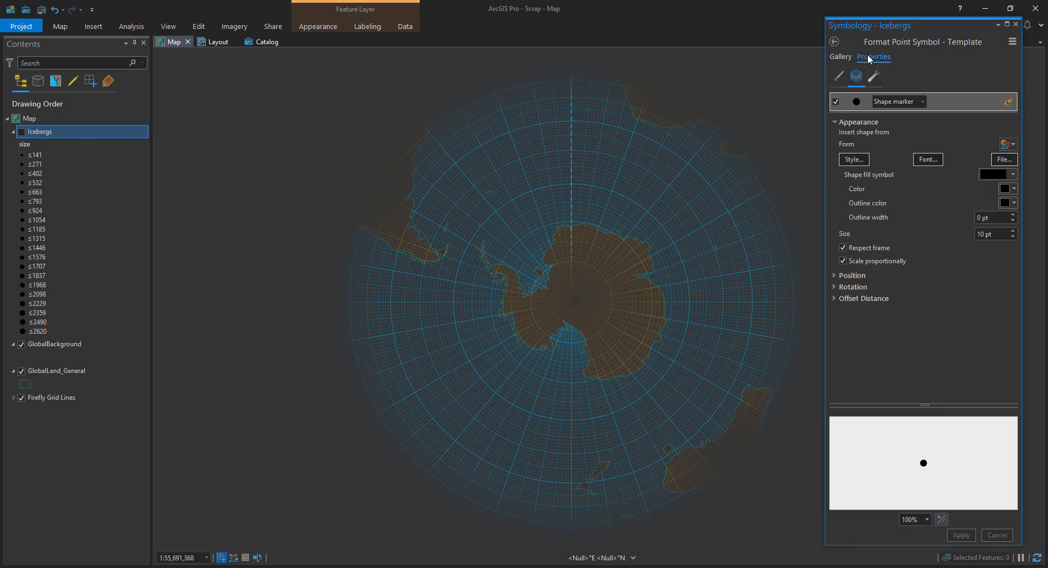
{"action": "left_click", "coordinate": [1006, 190]}
{"action": "left_click", "coordinate": [985, 228]}
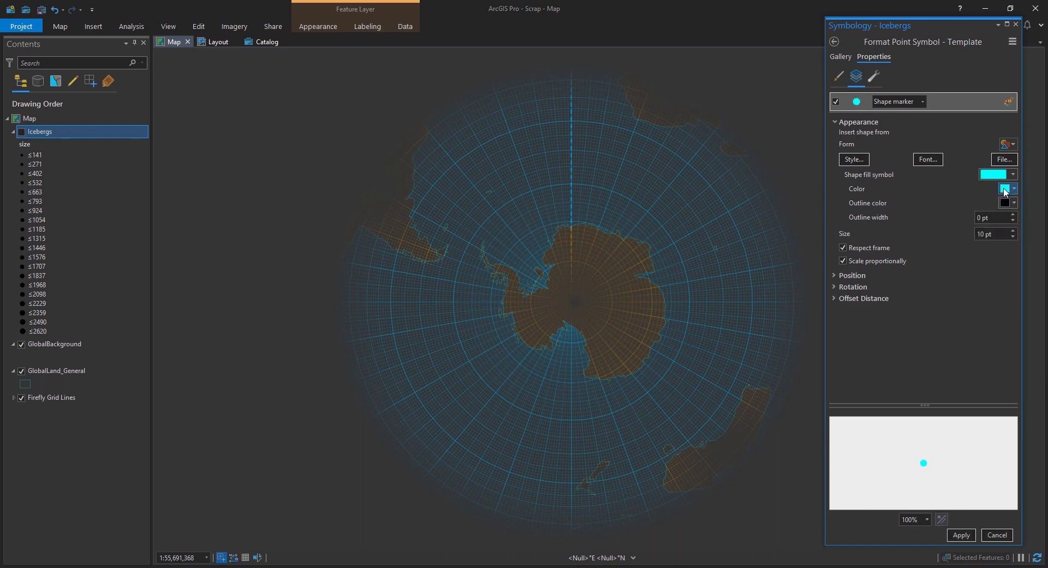
{"action": "left_click", "coordinate": [1004, 190]}
{"action": "left_click", "coordinate": [938, 357]}
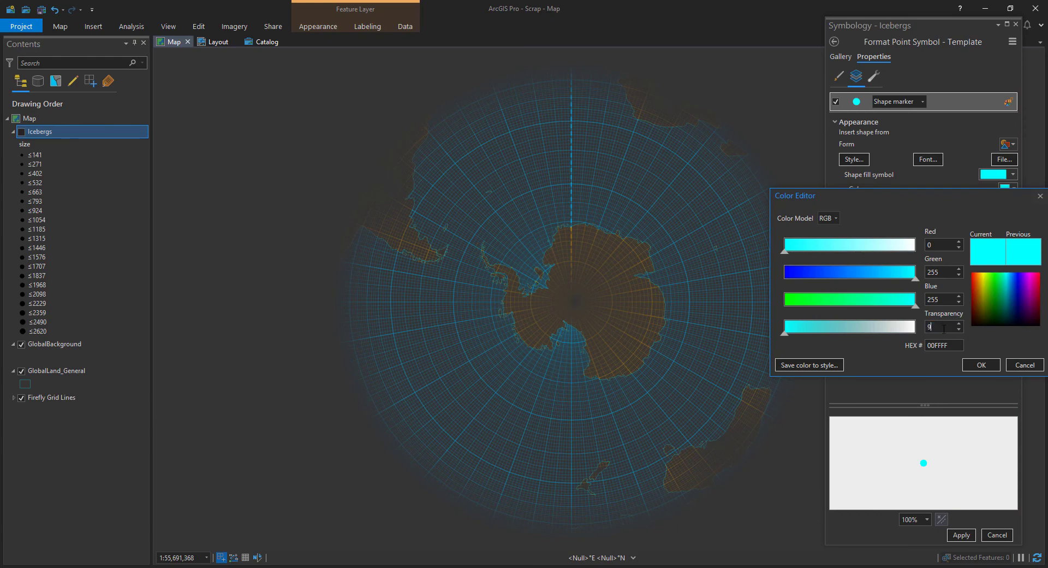
{"action": "left_click", "coordinate": [982, 364]}
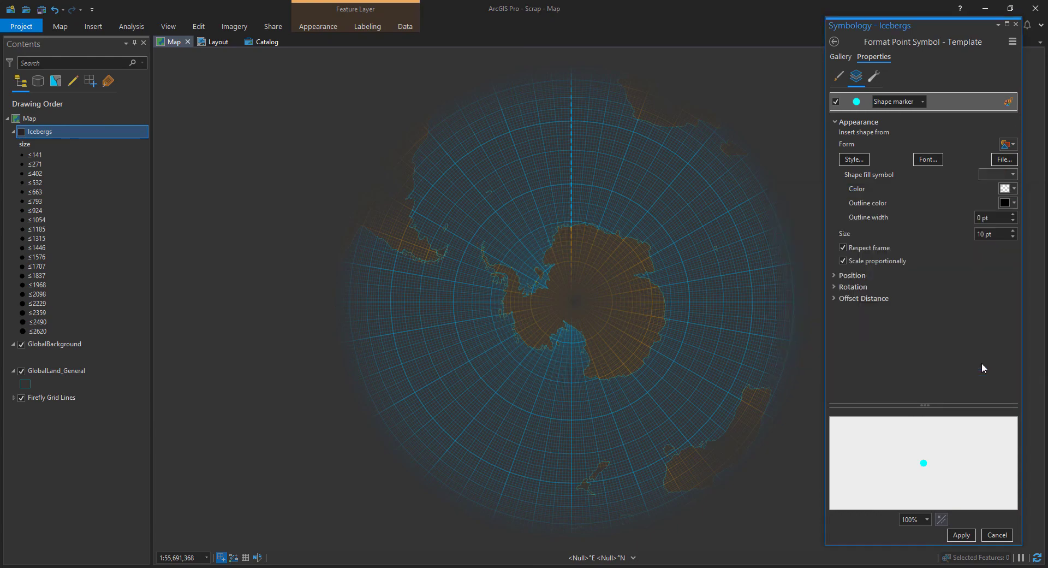
{"action": "left_click", "coordinate": [961, 534]}
{"action": "left_click", "coordinate": [833, 42]}
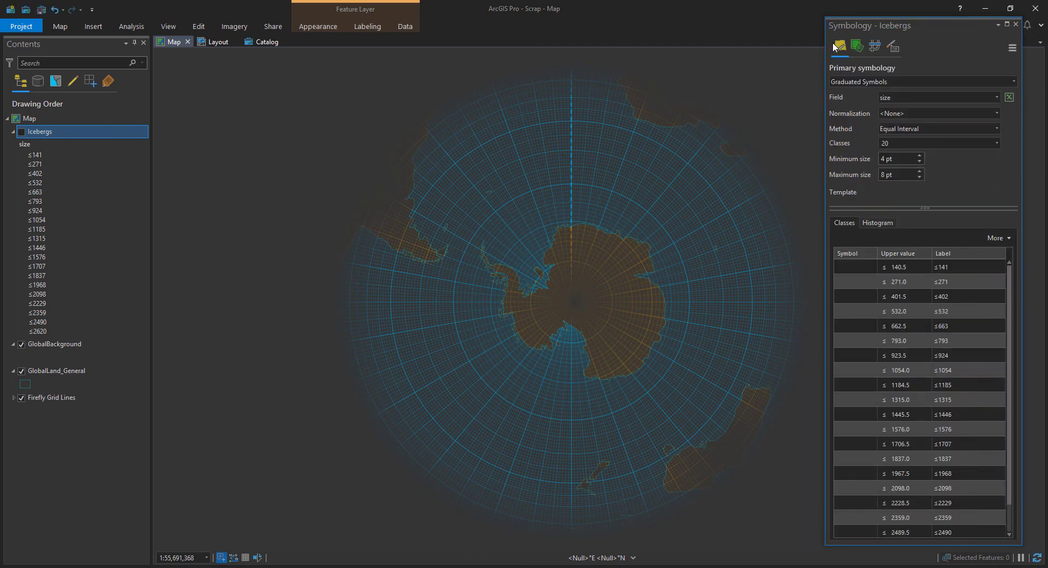
Step: Turn the Icebergs layer's visibility back on in Contents
{"action": "left_click", "coordinate": [21, 133]}
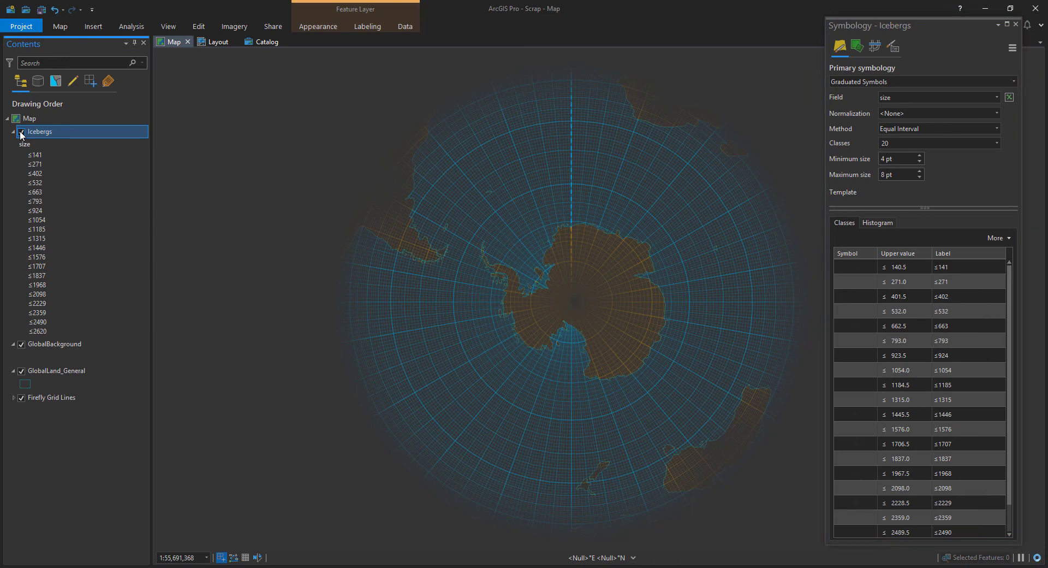